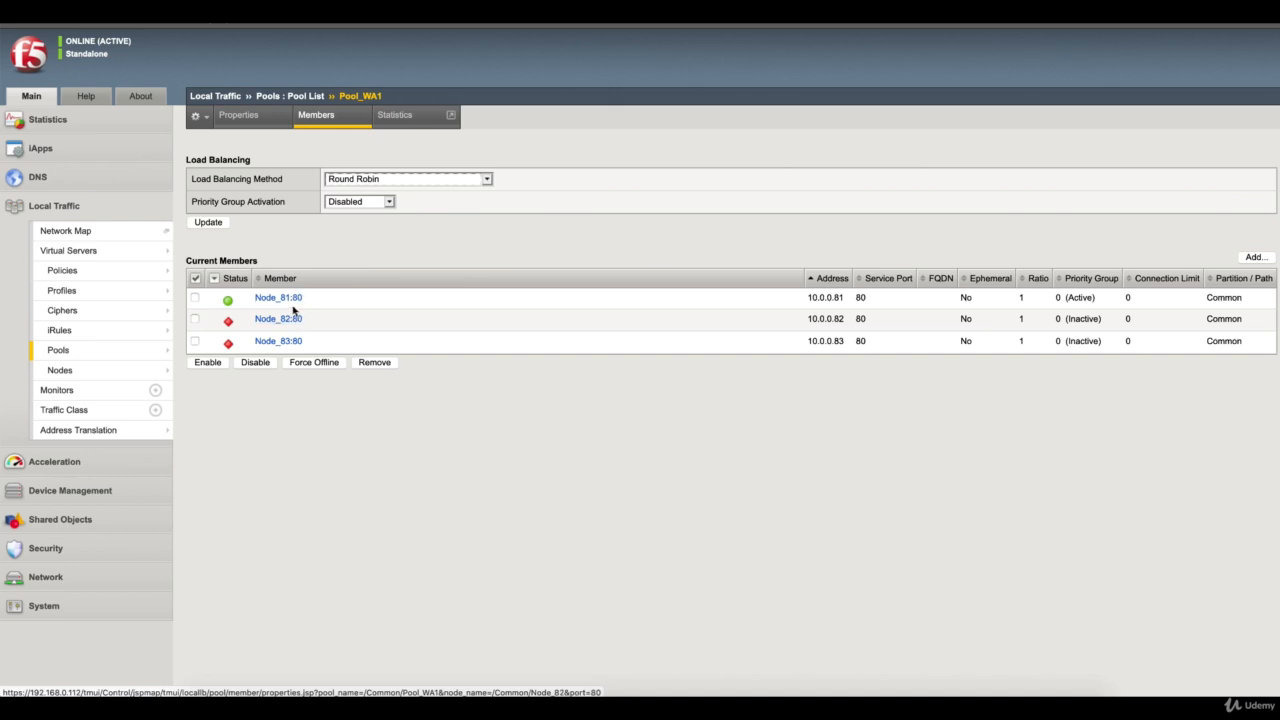
Check the service port of pool member Node_81:80, and view the properties of virtual server VS_WA1
{"action": "left_click", "coordinate": [290, 298]}
{"action": "double_click", "coordinate": [329, 214]}
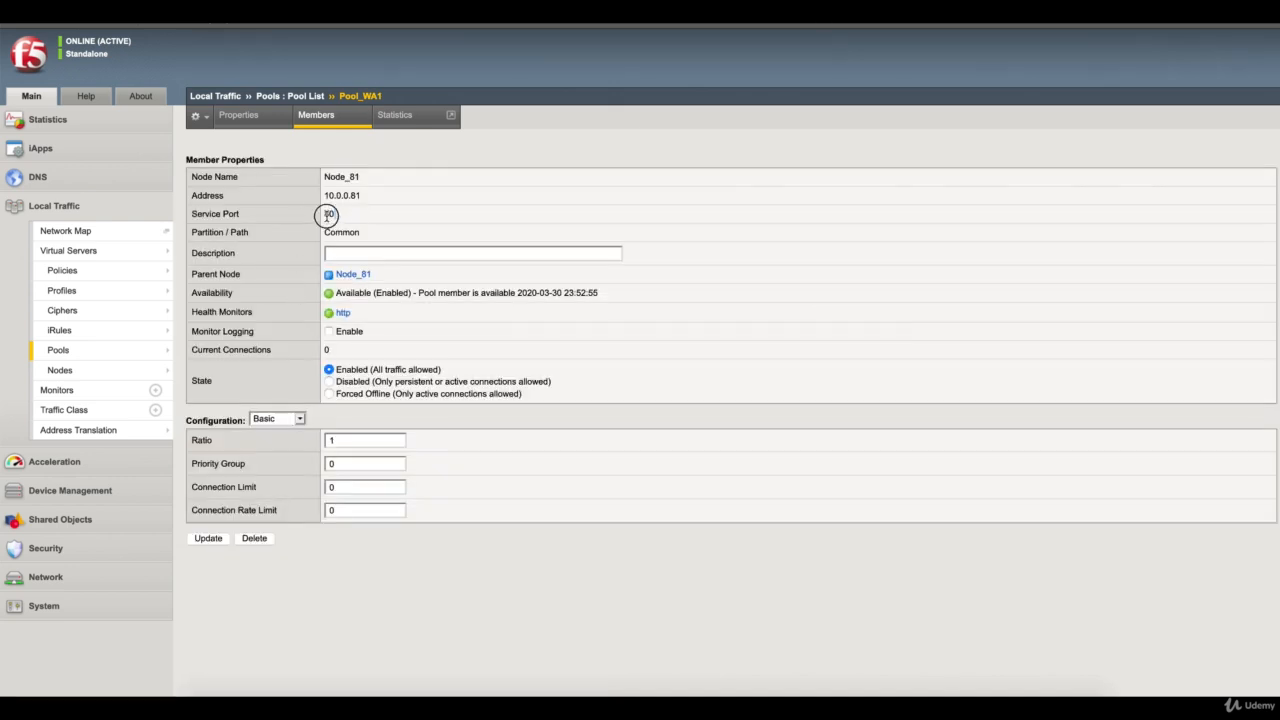
{"action": "mouse_move", "coordinate": [80, 250]}
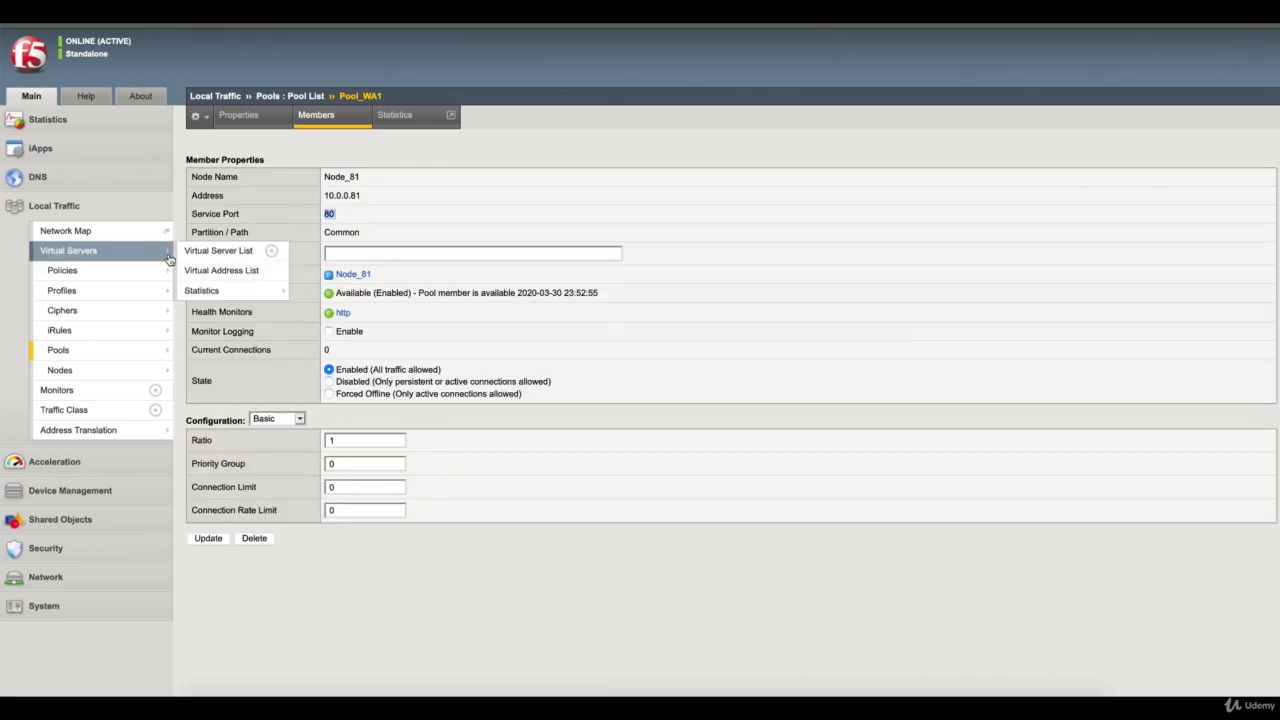
{"action": "left_click", "coordinate": [220, 250]}
{"action": "left_click", "coordinate": [271, 202]}
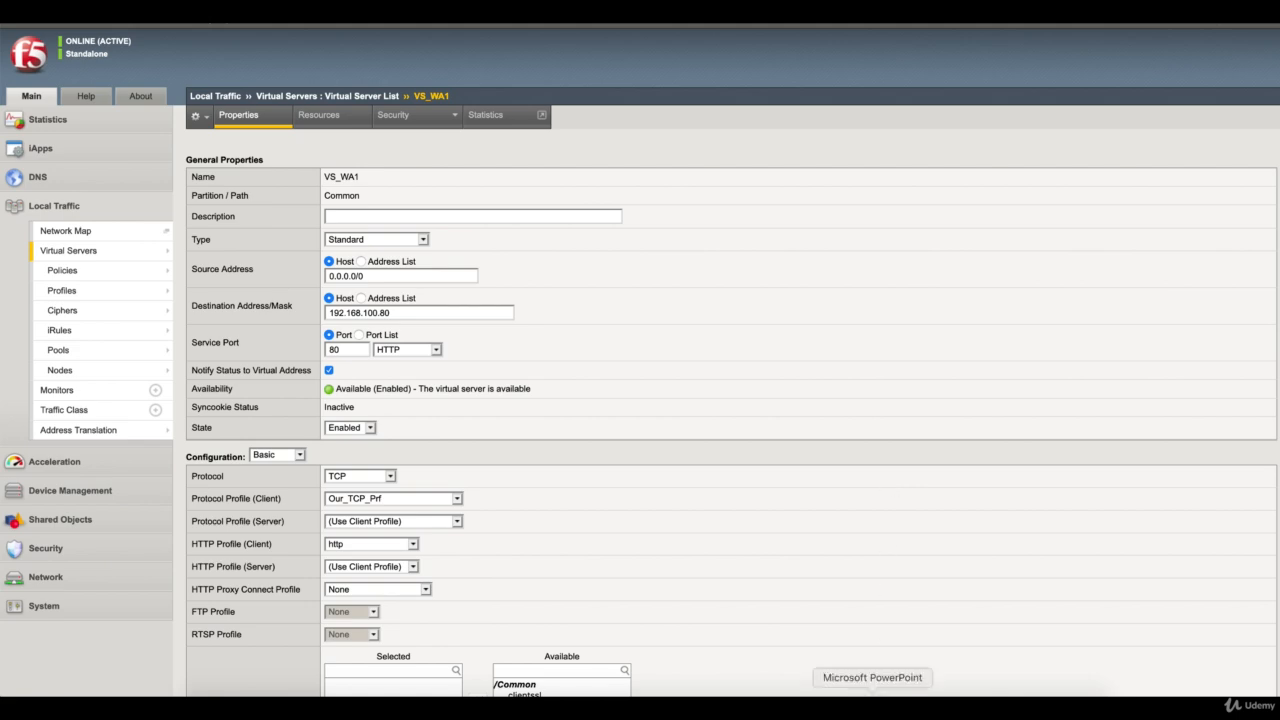
Switch to PowerPoint, read the two SSL Profiles on BIG IP slides, and return to the F5 web interface
{"action": "left_click", "coordinate": [872, 692]}
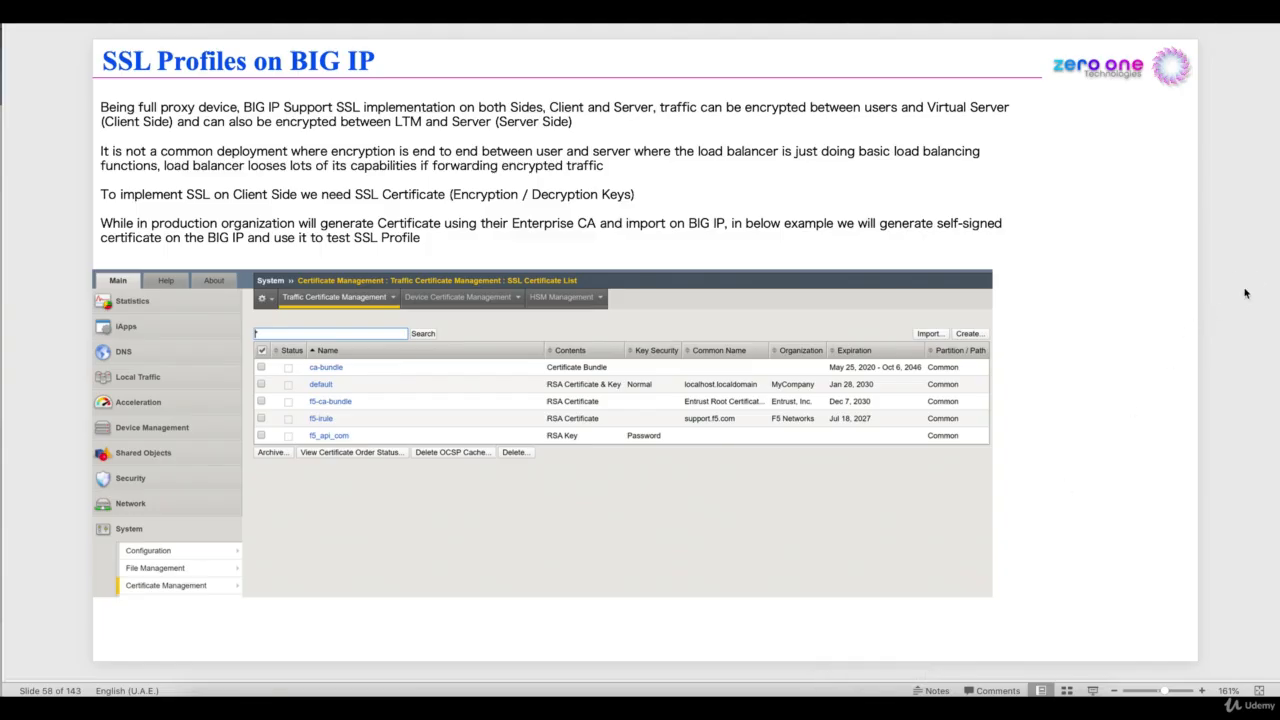
{"action": "key", "text": "Down"}
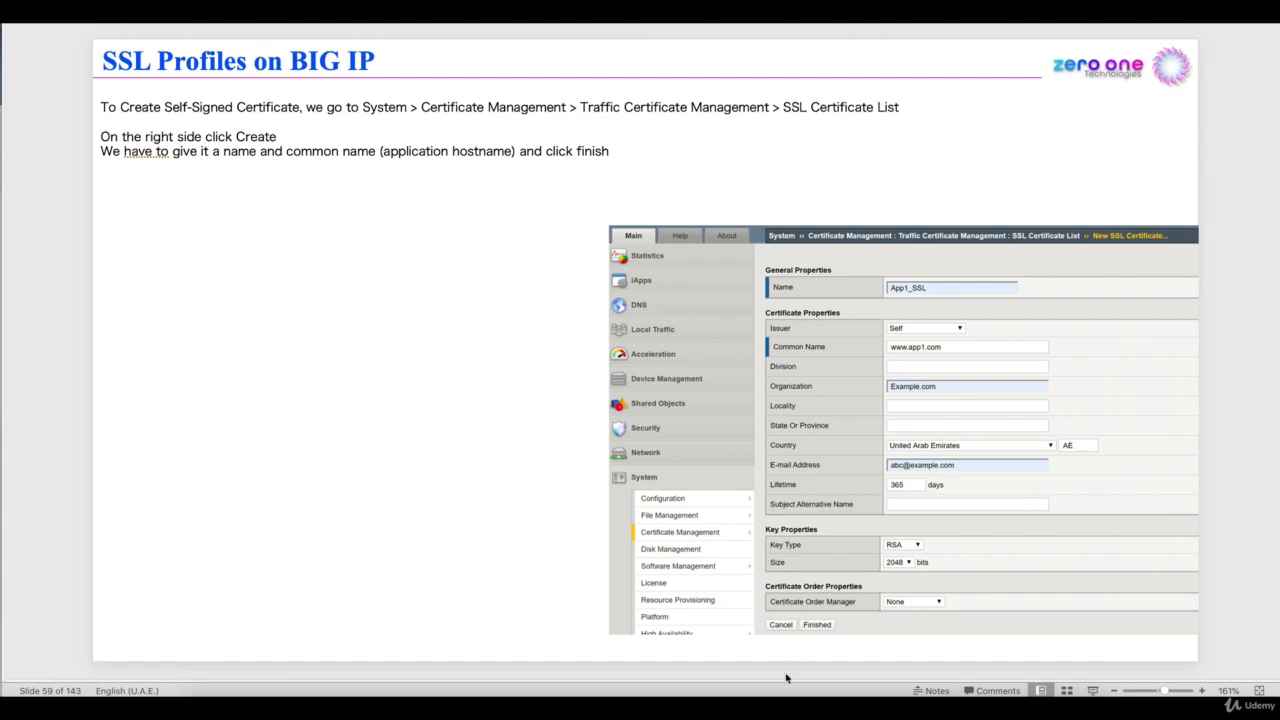
{"action": "left_click", "coordinate": [775, 708]}
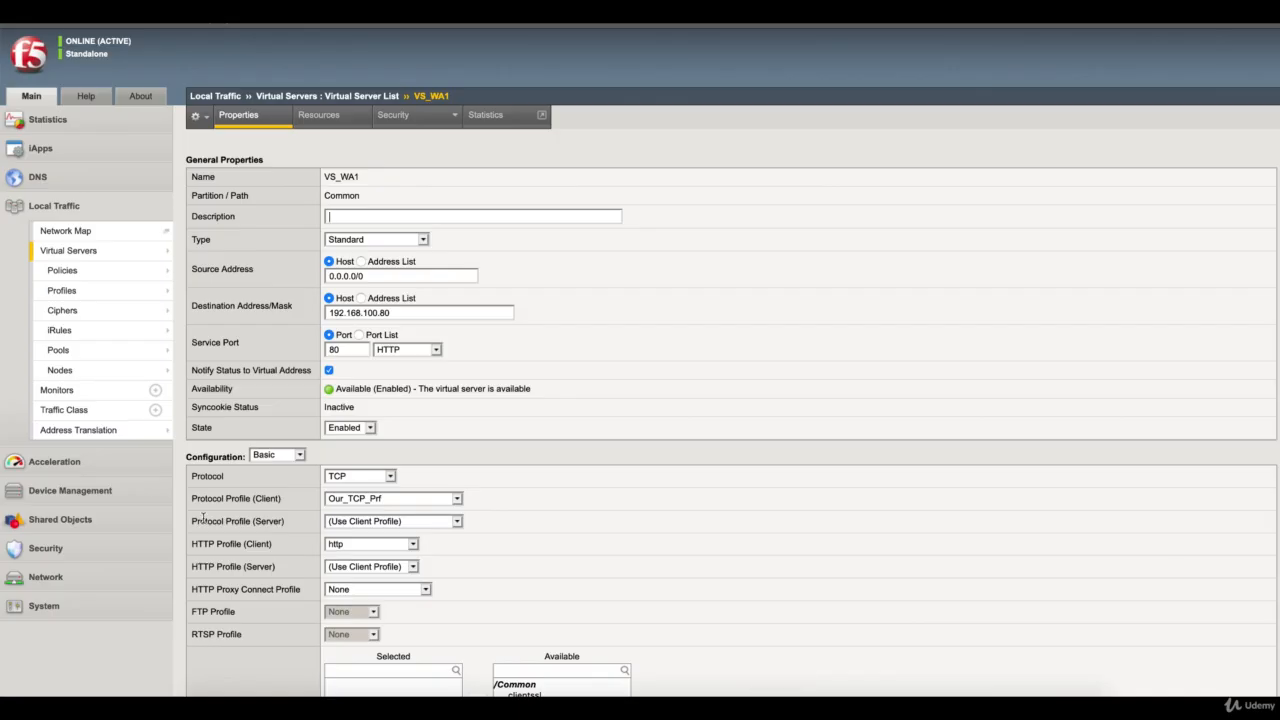
Start a new SSL certificate under traffic certificate management and name it TEST_CERT_SSL
{"action": "left_click", "coordinate": [50, 609]}
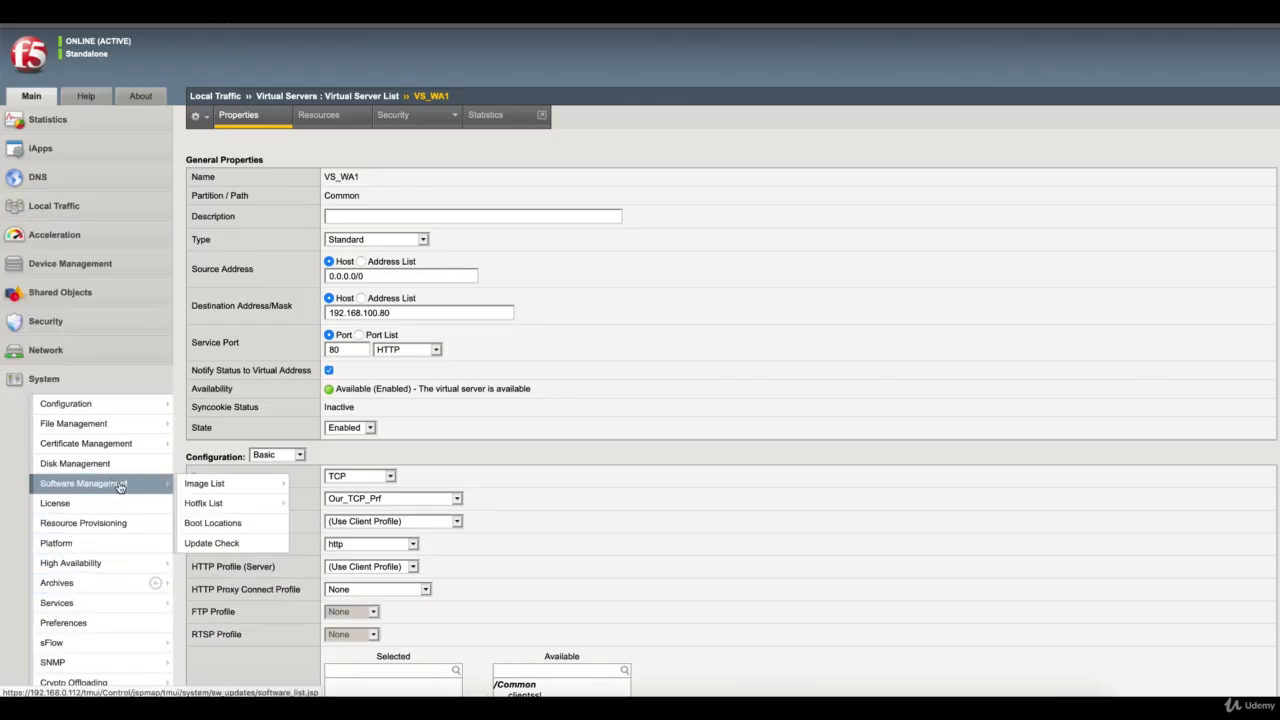
{"action": "mouse_move", "coordinate": [125, 449]}
{"action": "mouse_move", "coordinate": [232, 449]}
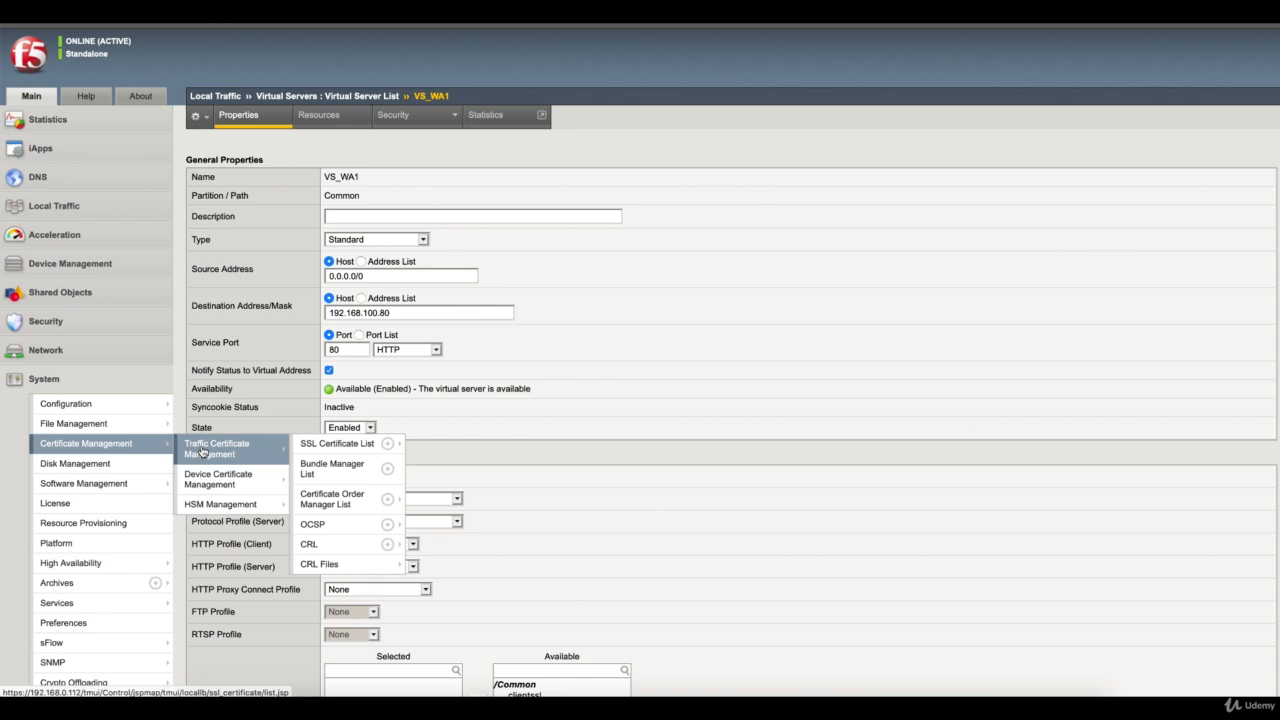
{"action": "left_click", "coordinate": [318, 447]}
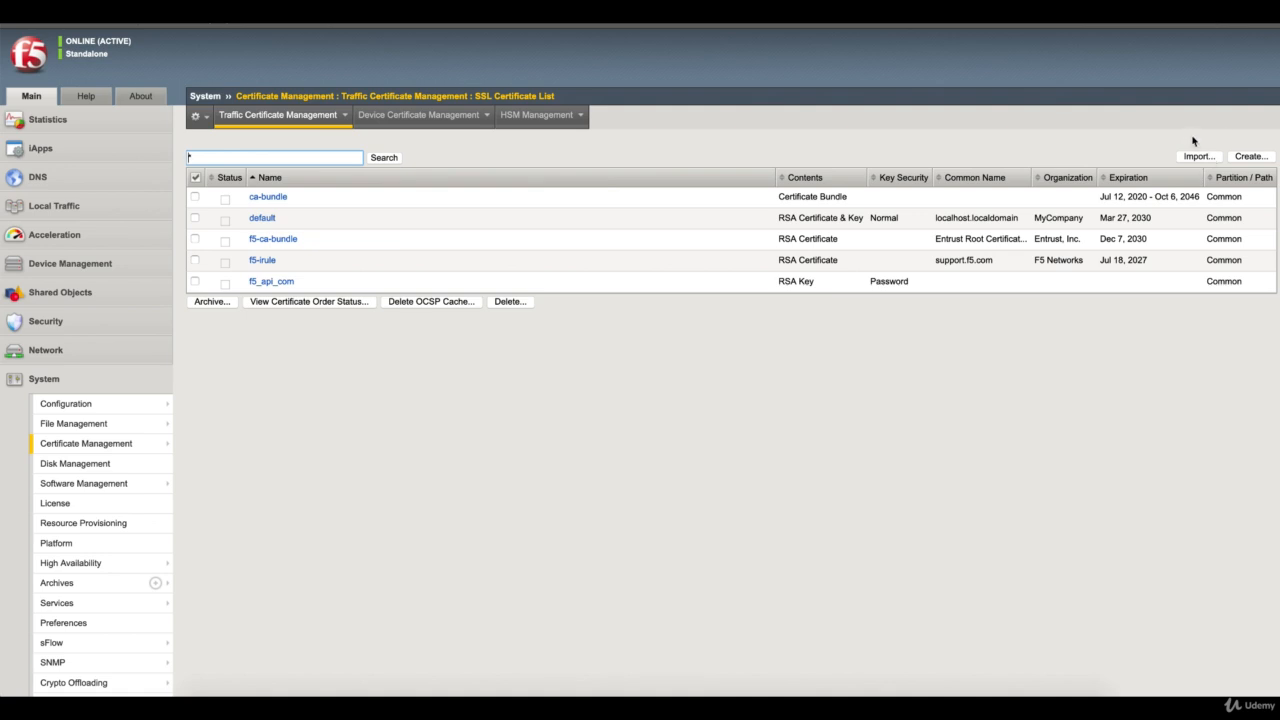
{"action": "left_click", "coordinate": [1250, 157]}
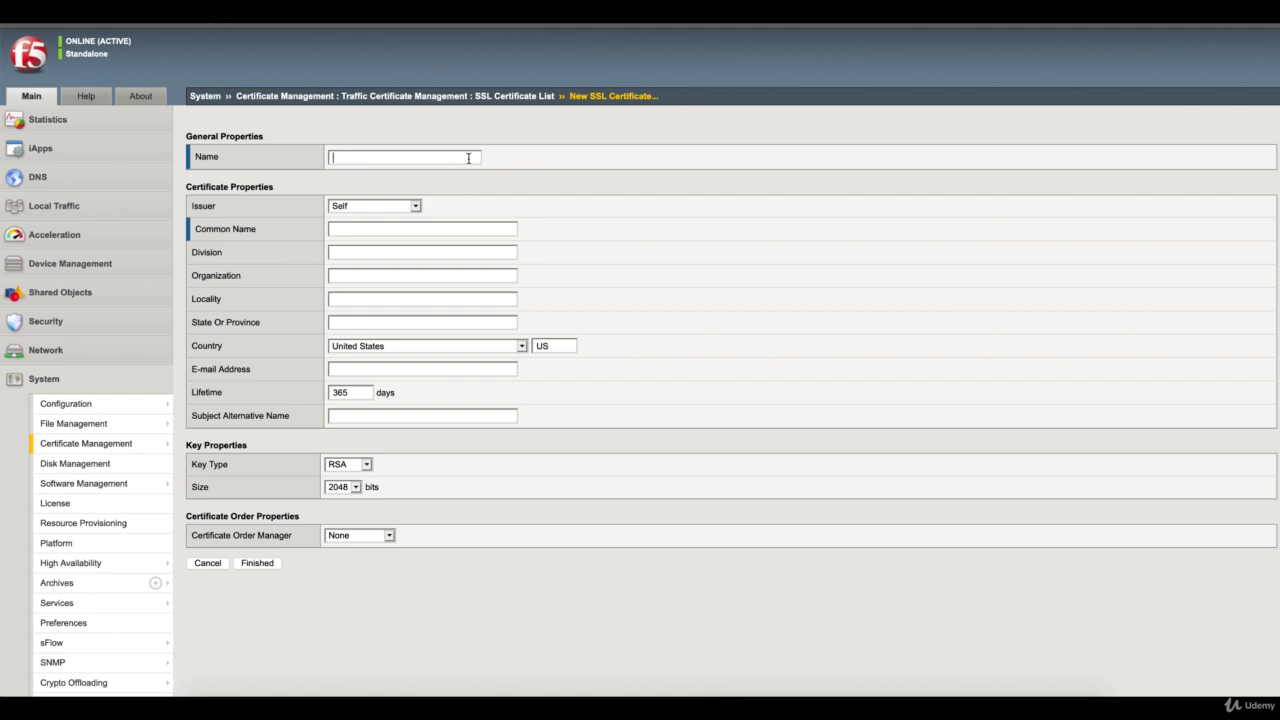
{"action": "type", "text": "TEST_CERT_SSL"}
{"action": "left_click", "coordinate": [511, 228]}
{"action": "type", "text": "www"}
{"action": "key", "text": "Down"}
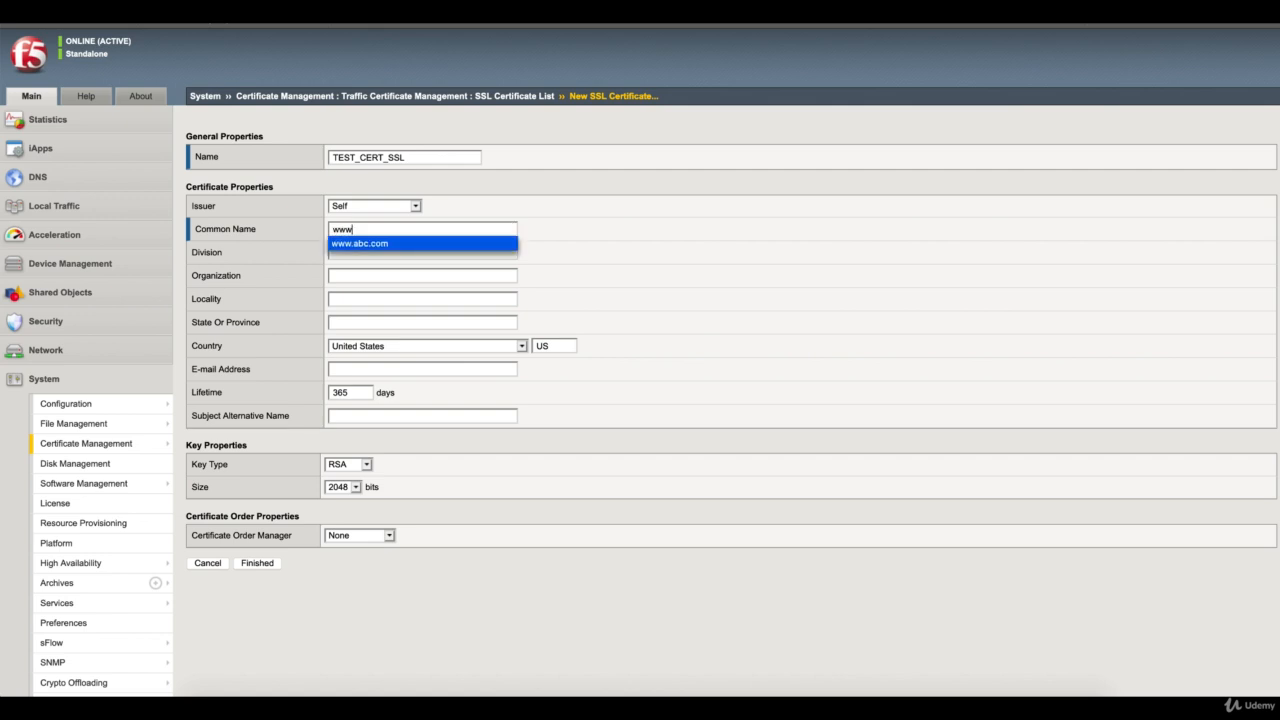
{"action": "key", "text": "Return"}
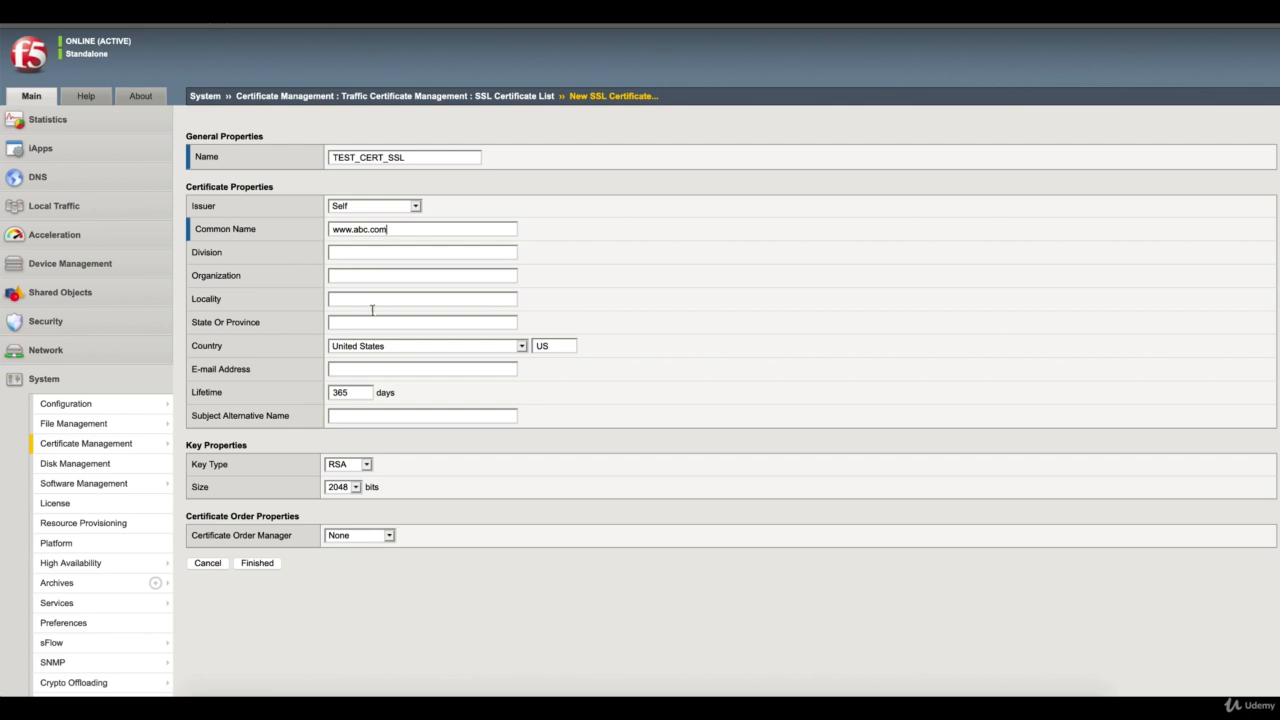
{"action": "double_click", "coordinate": [403, 229]}
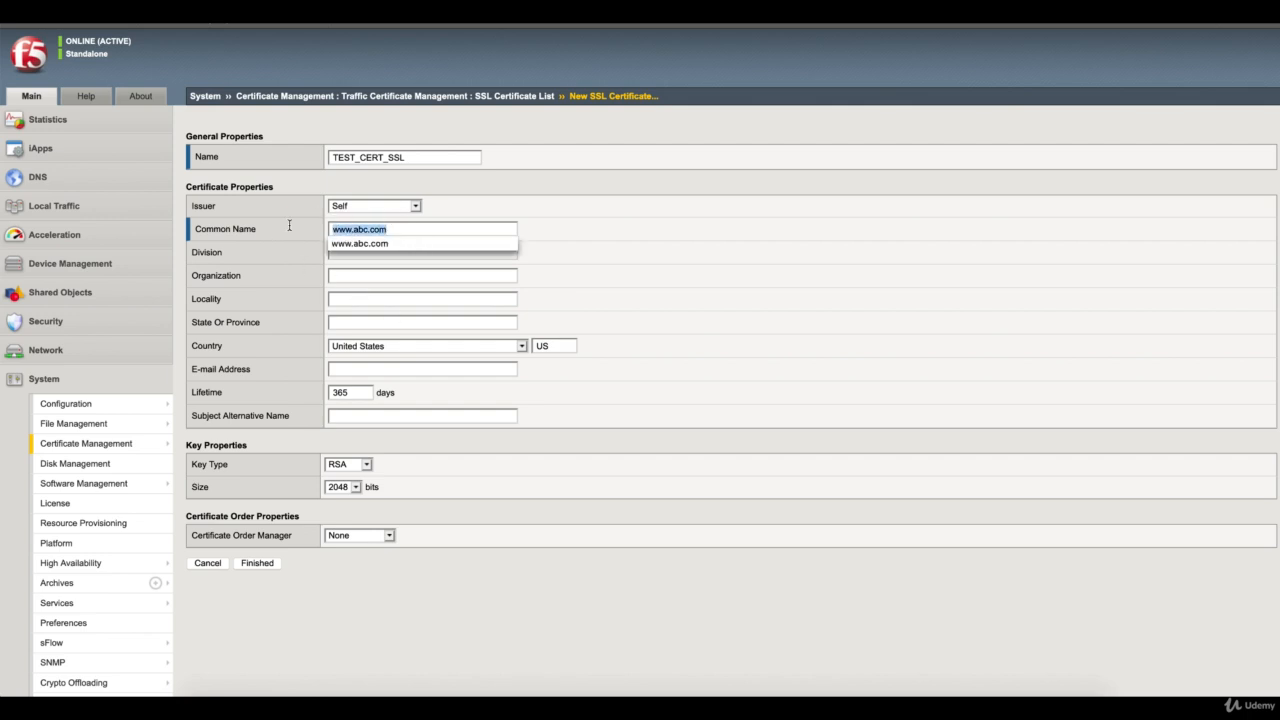
{"action": "type", "text": "192"}
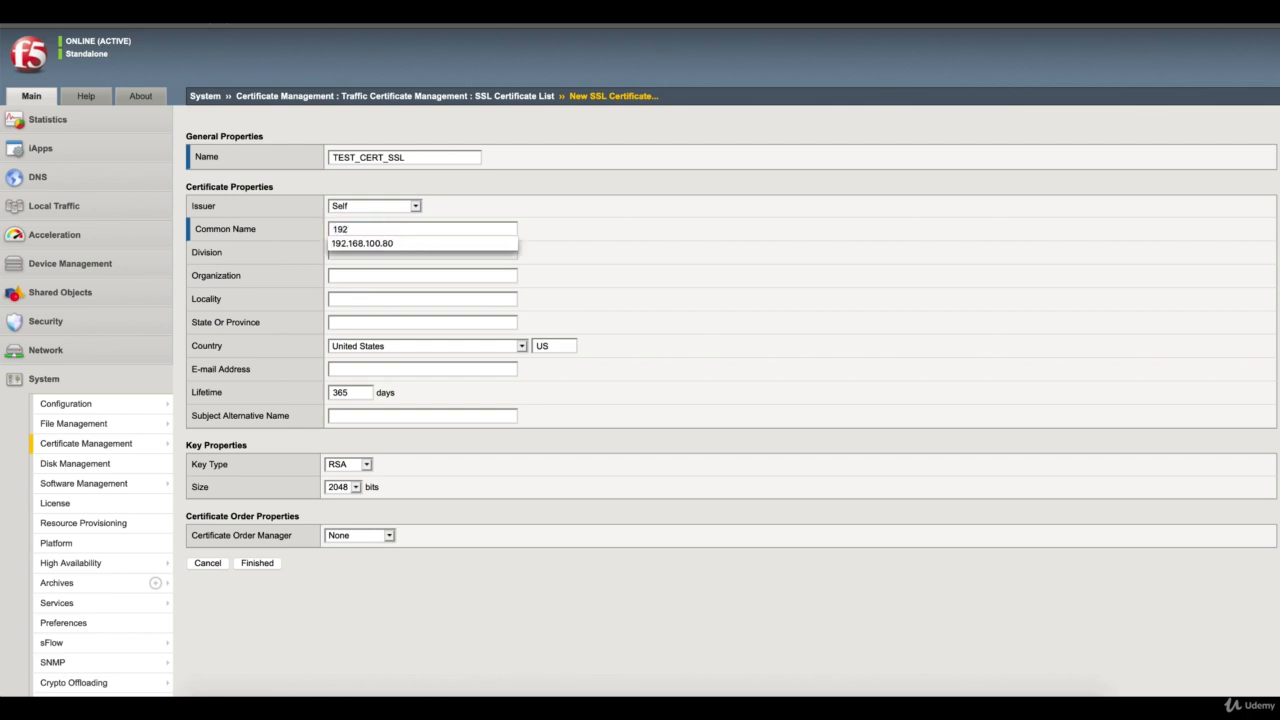
{"action": "left_click", "coordinate": [360, 243]}
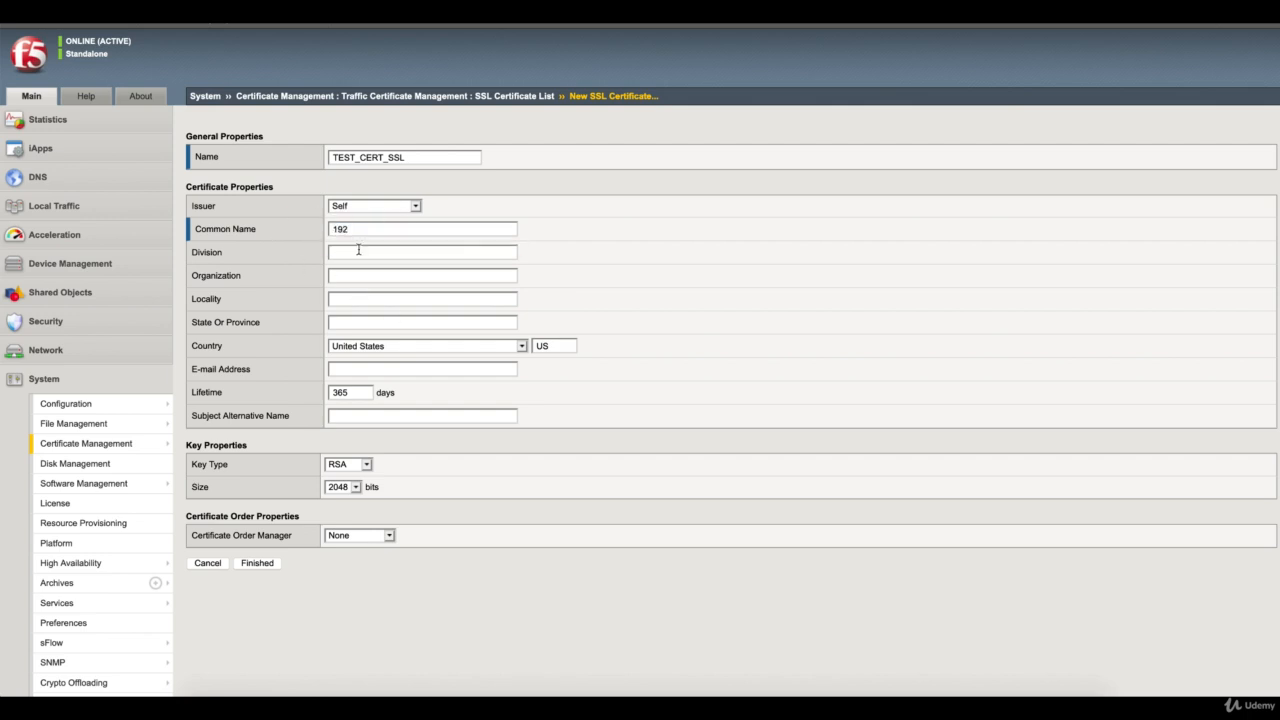
{"action": "double_click", "coordinate": [415, 228]}
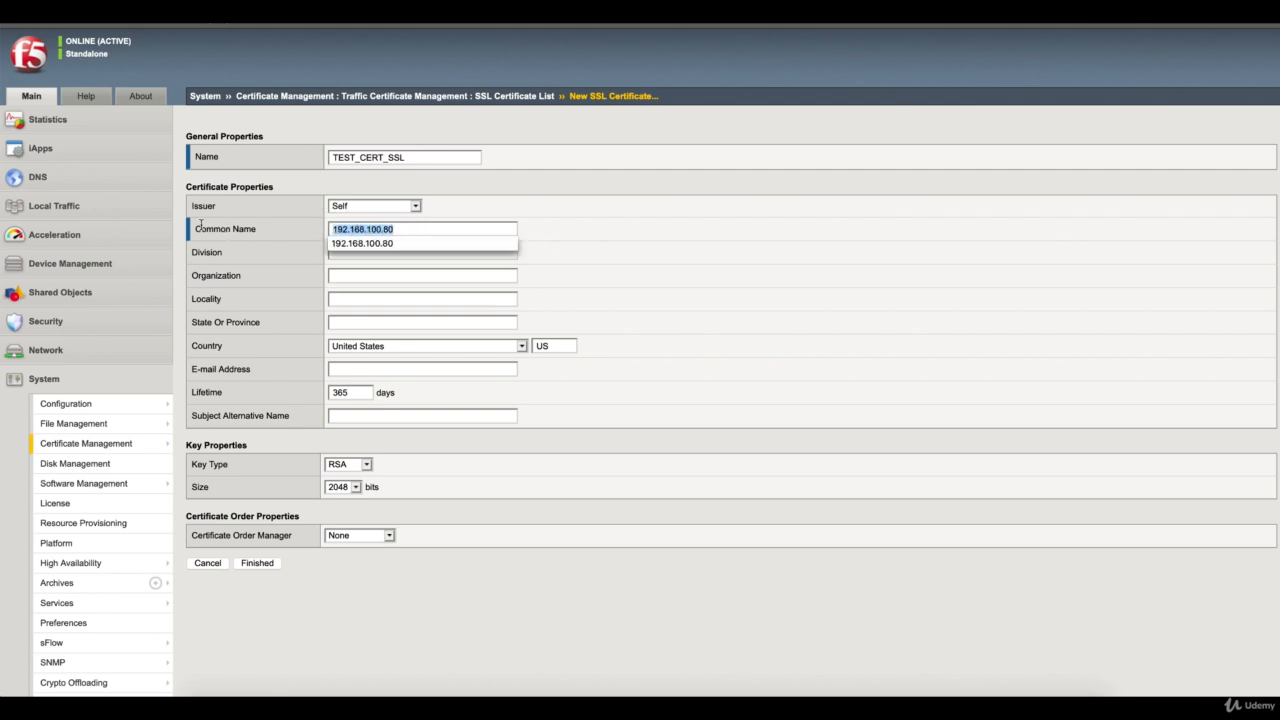
{"action": "type", "text": "ww"}
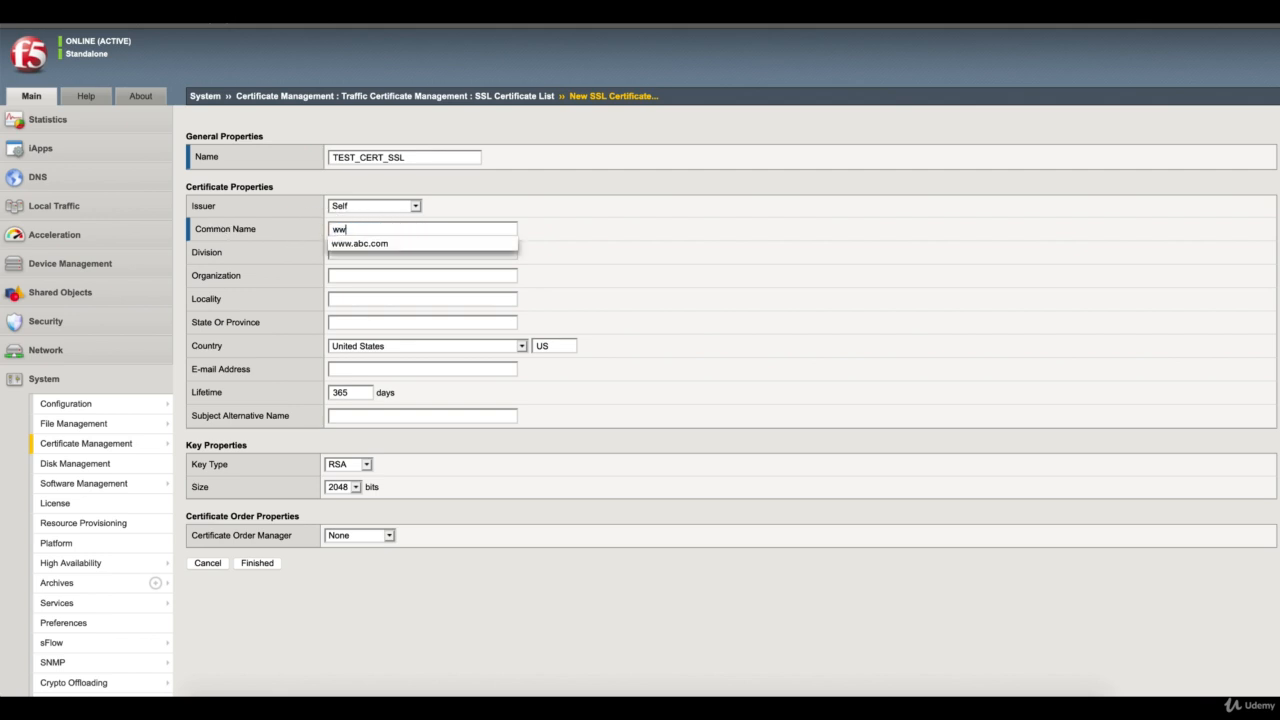
{"action": "left_click", "coordinate": [378, 244]}
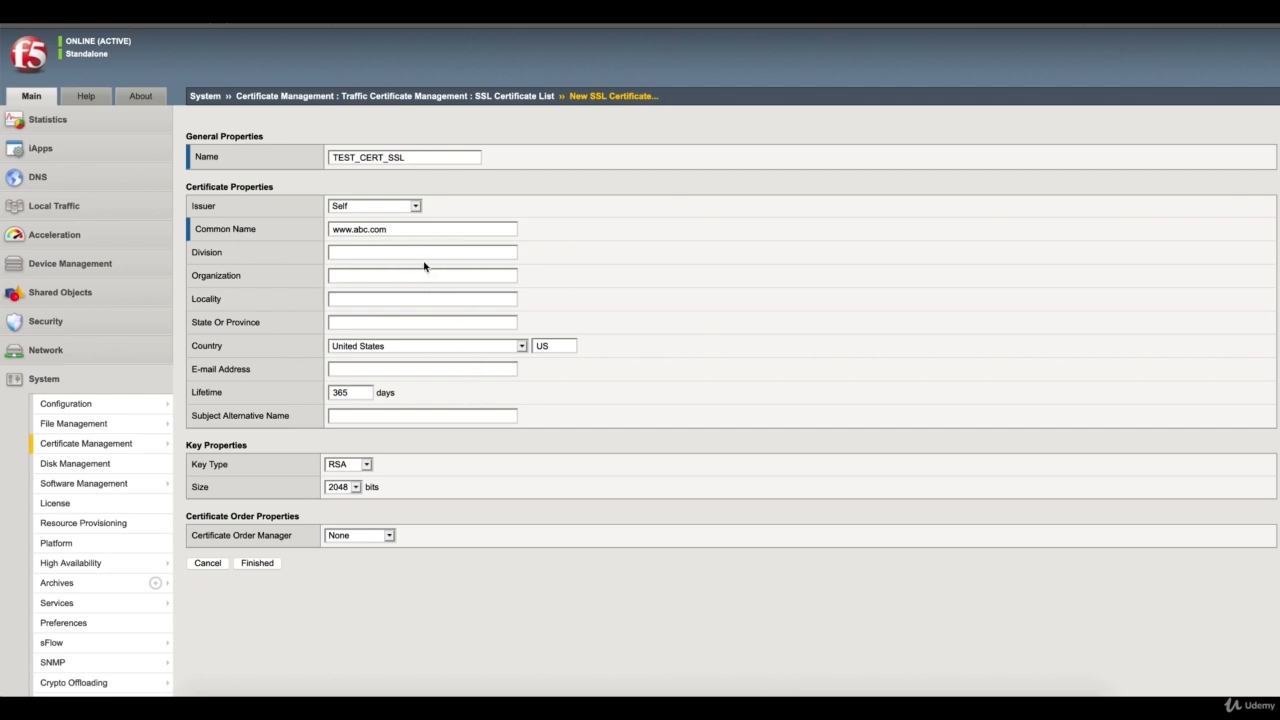
Review the key size options, keep 2048 bits, and finish creating the self-signed certificate
{"action": "left_click", "coordinate": [356, 488]}
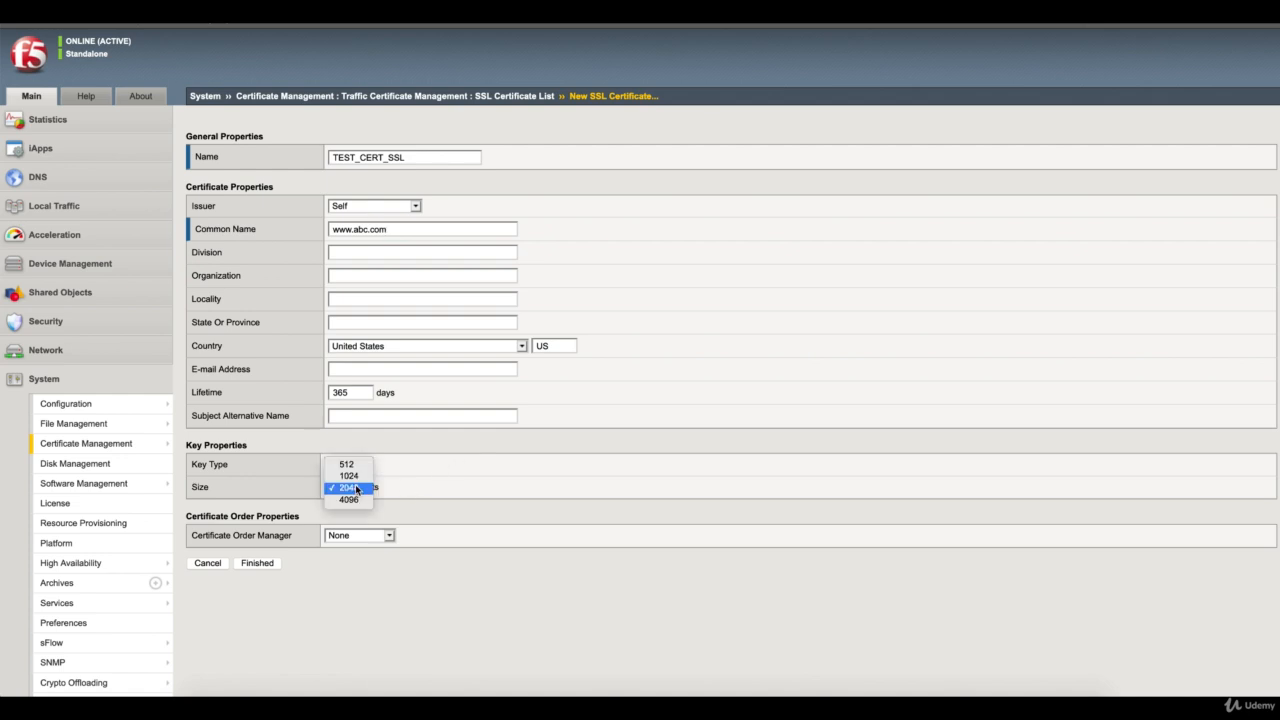
{"action": "left_click", "coordinate": [441, 491]}
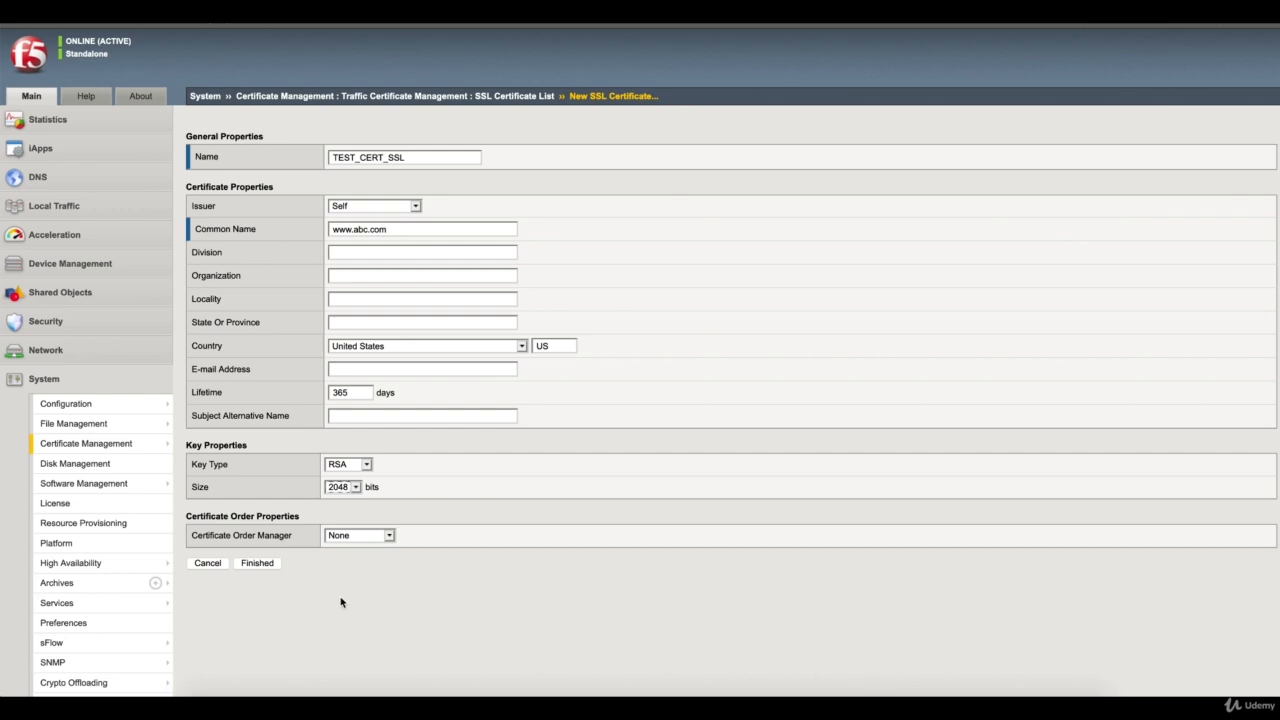
{"action": "left_click", "coordinate": [257, 563]}
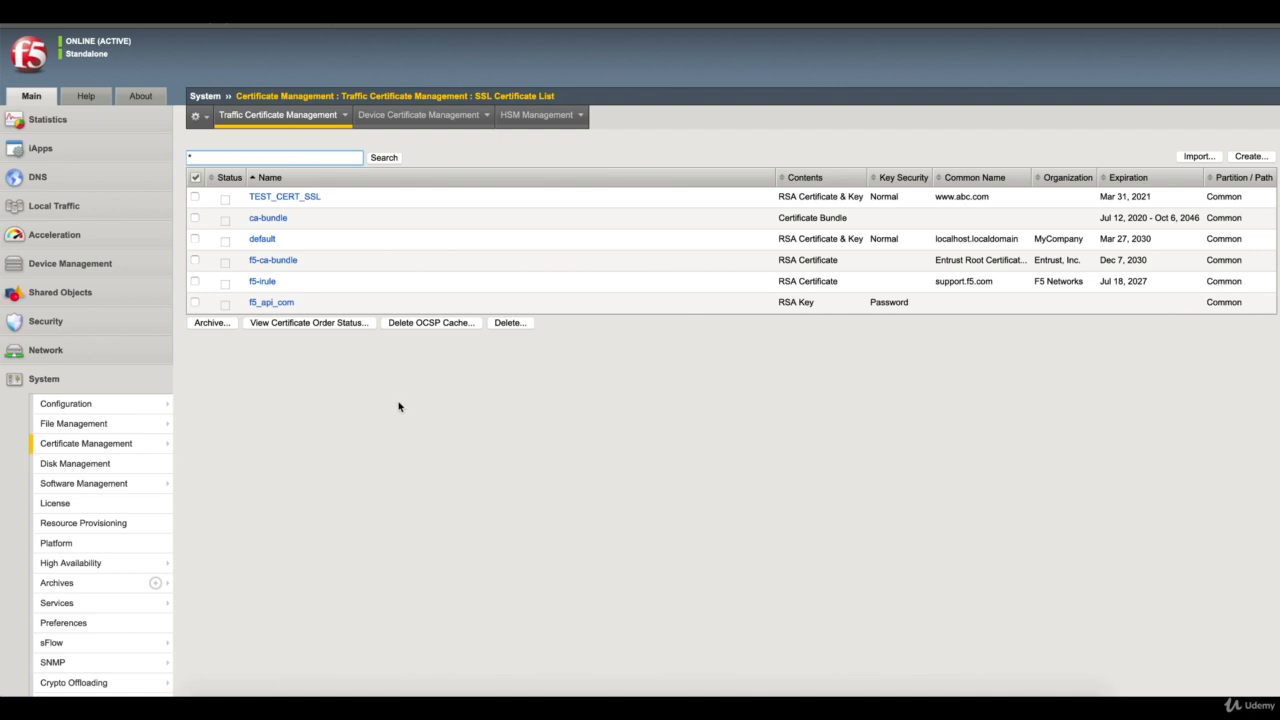
Start a new client SSL profile in the local traffic profiles and name it TEST_SSL_PRf
{"action": "left_click", "coordinate": [110, 212]}
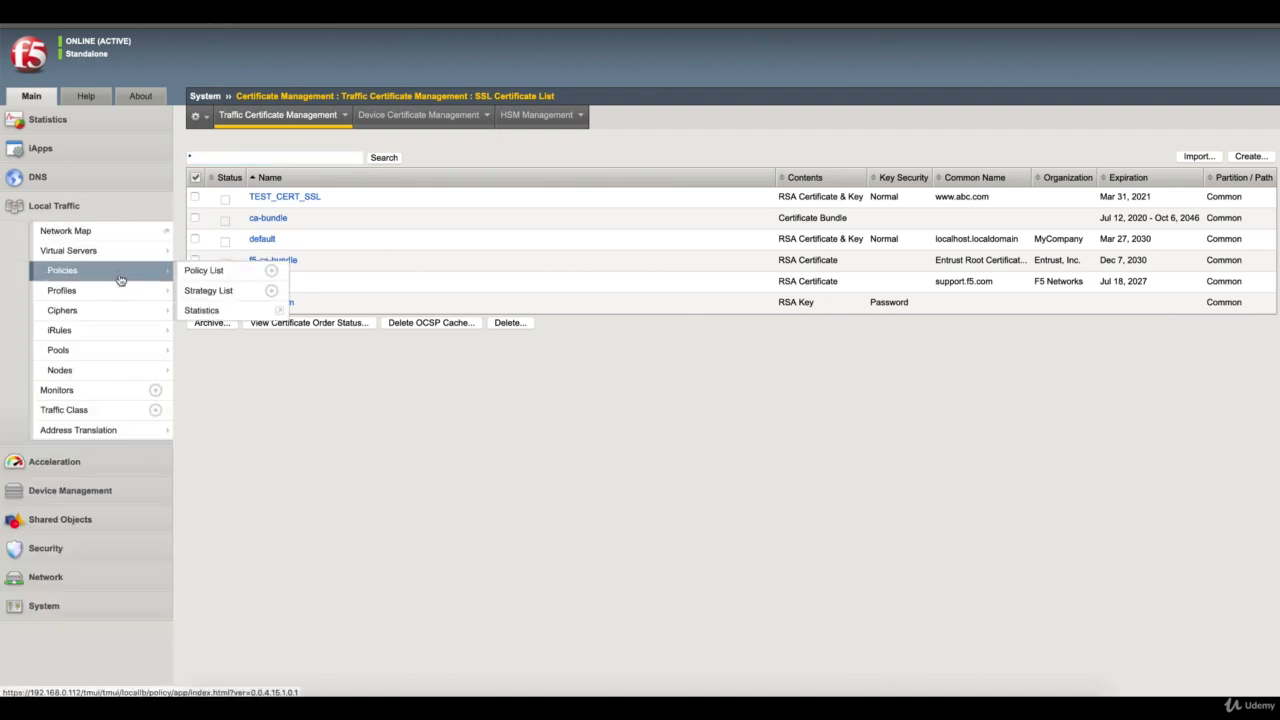
{"action": "mouse_move", "coordinate": [122, 296]}
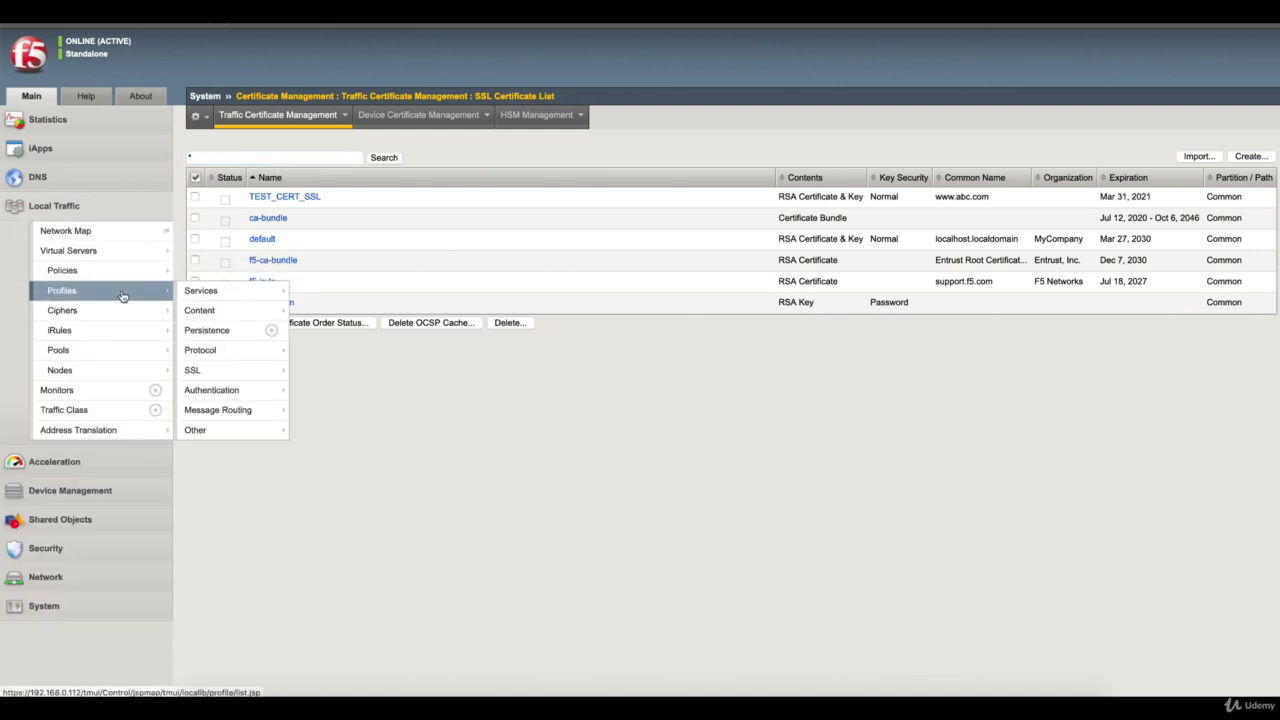
{"action": "left_click", "coordinate": [230, 370]}
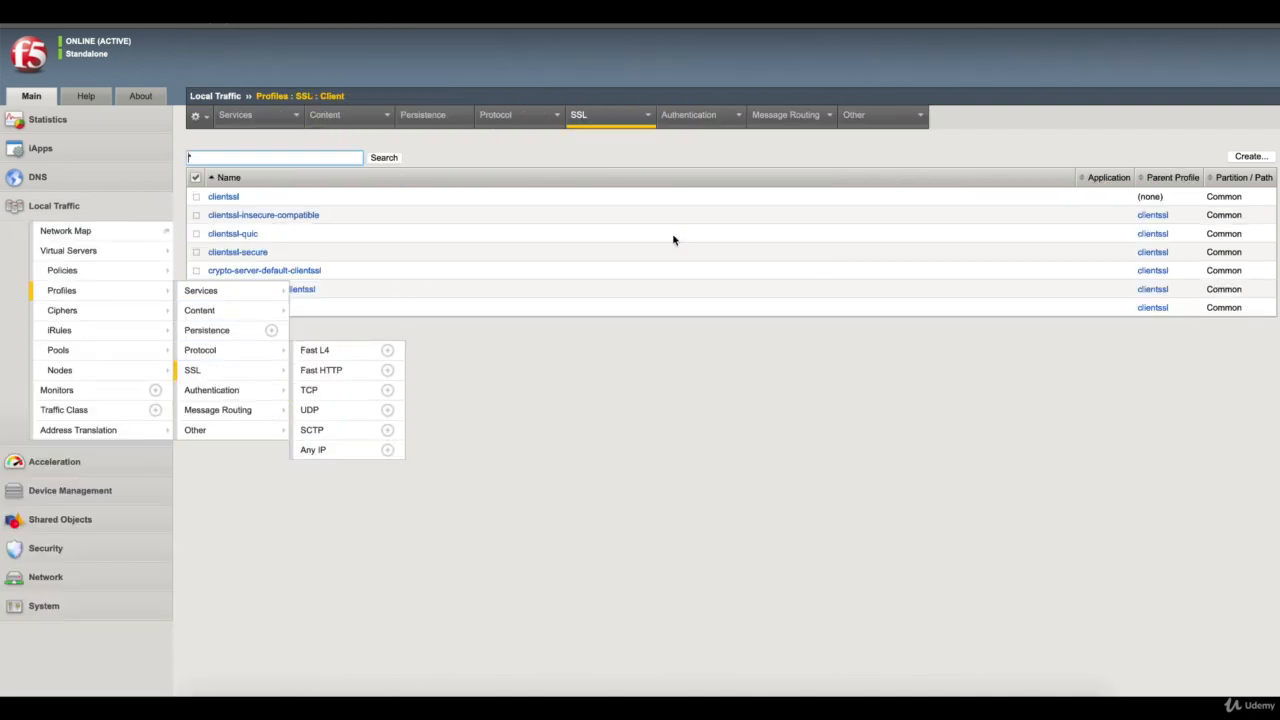
{"action": "left_click", "coordinate": [1252, 160]}
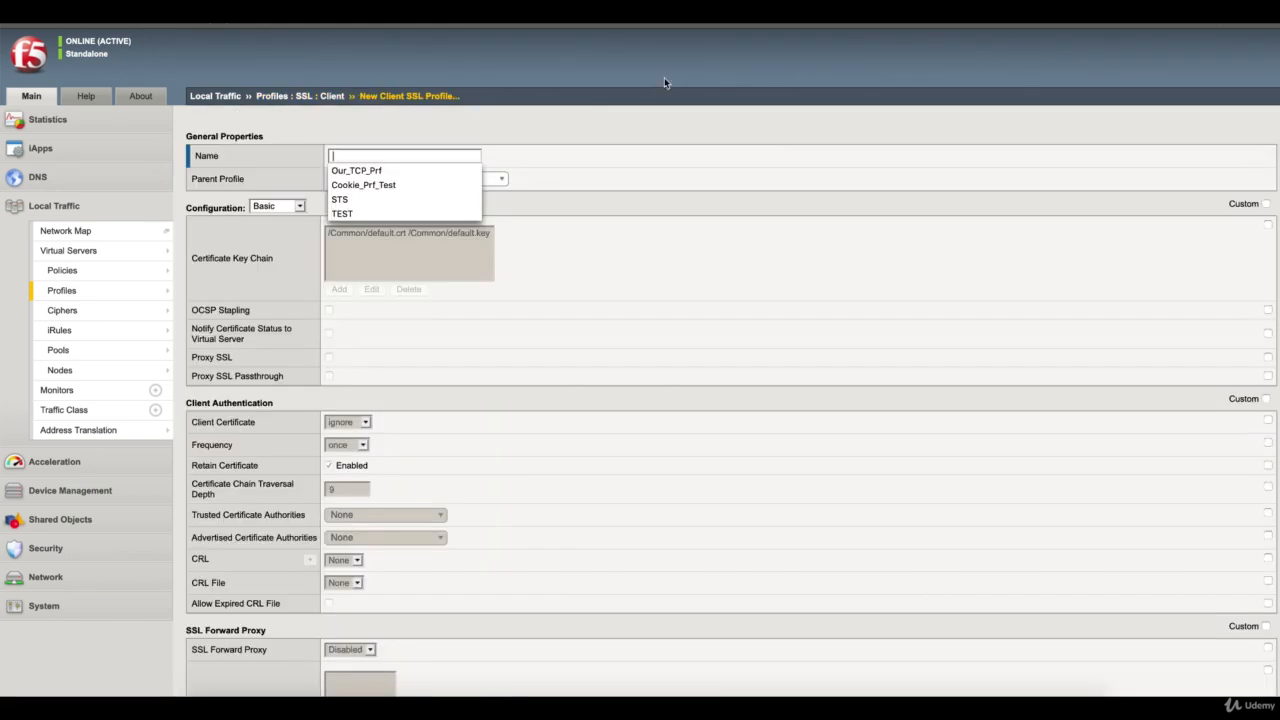
{"action": "left_click", "coordinate": [578, 165]}
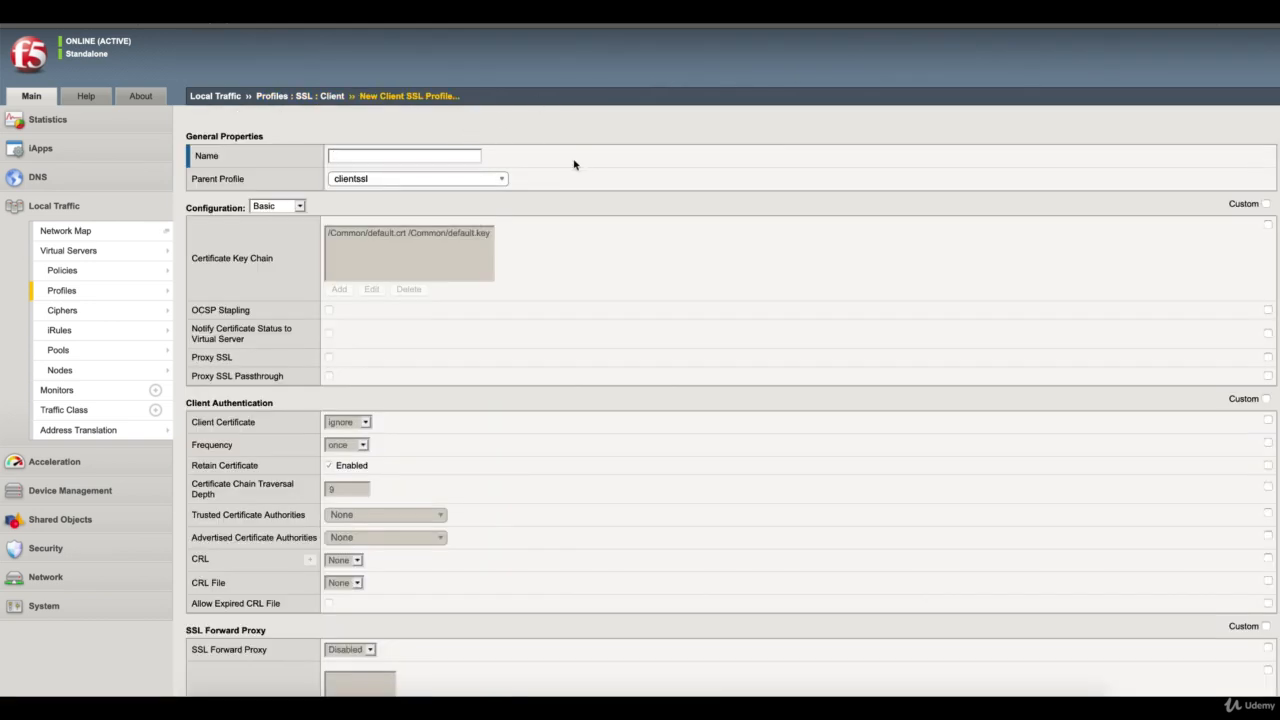
{"action": "left_click", "coordinate": [447, 155]}
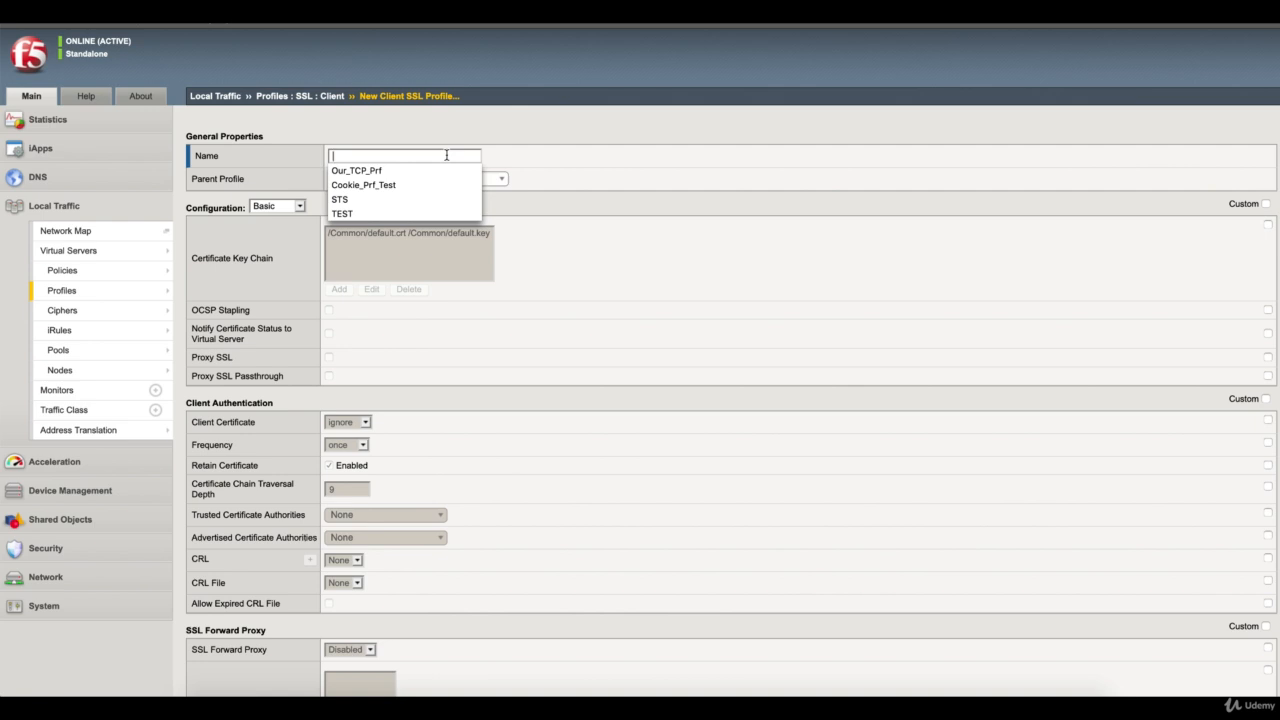
{"action": "type", "text": "TEST_SSL"}
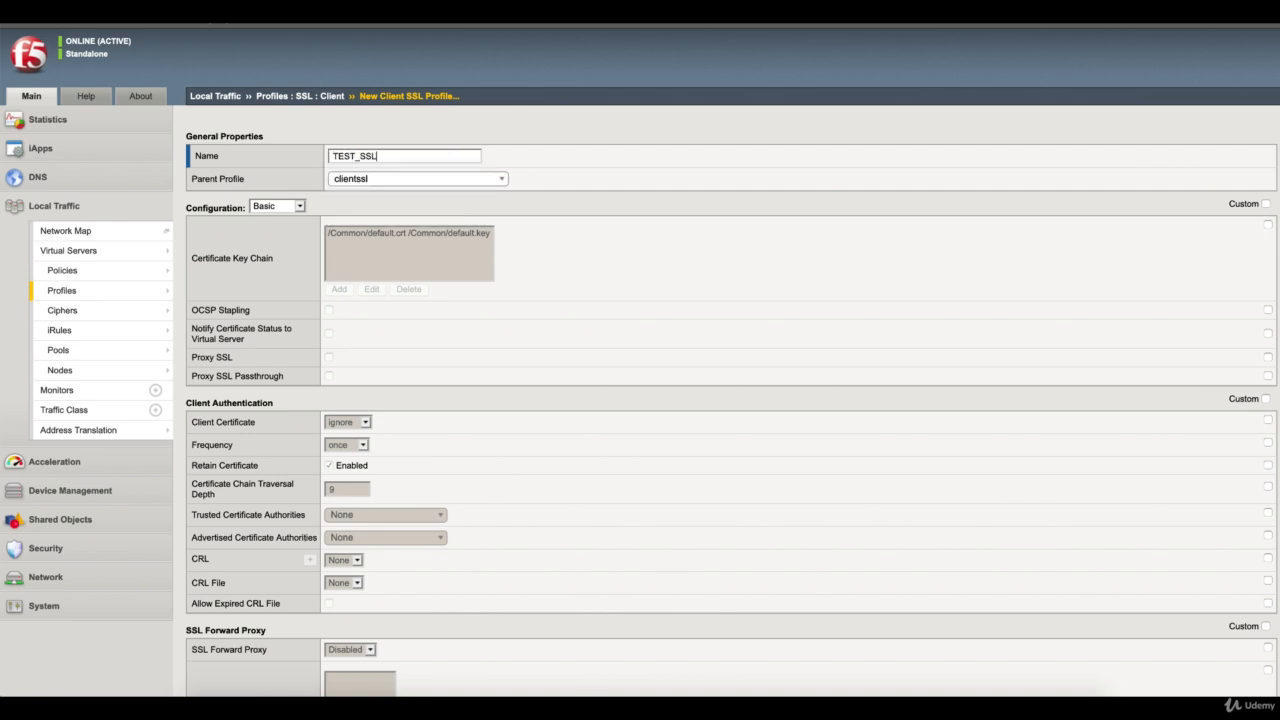
{"action": "type", "text": "_PRf"}
Customize the profile's certificate key chain and start a new entry with TEST_CERT_SSL as both certificate and key
{"action": "left_click", "coordinate": [1268, 226]}
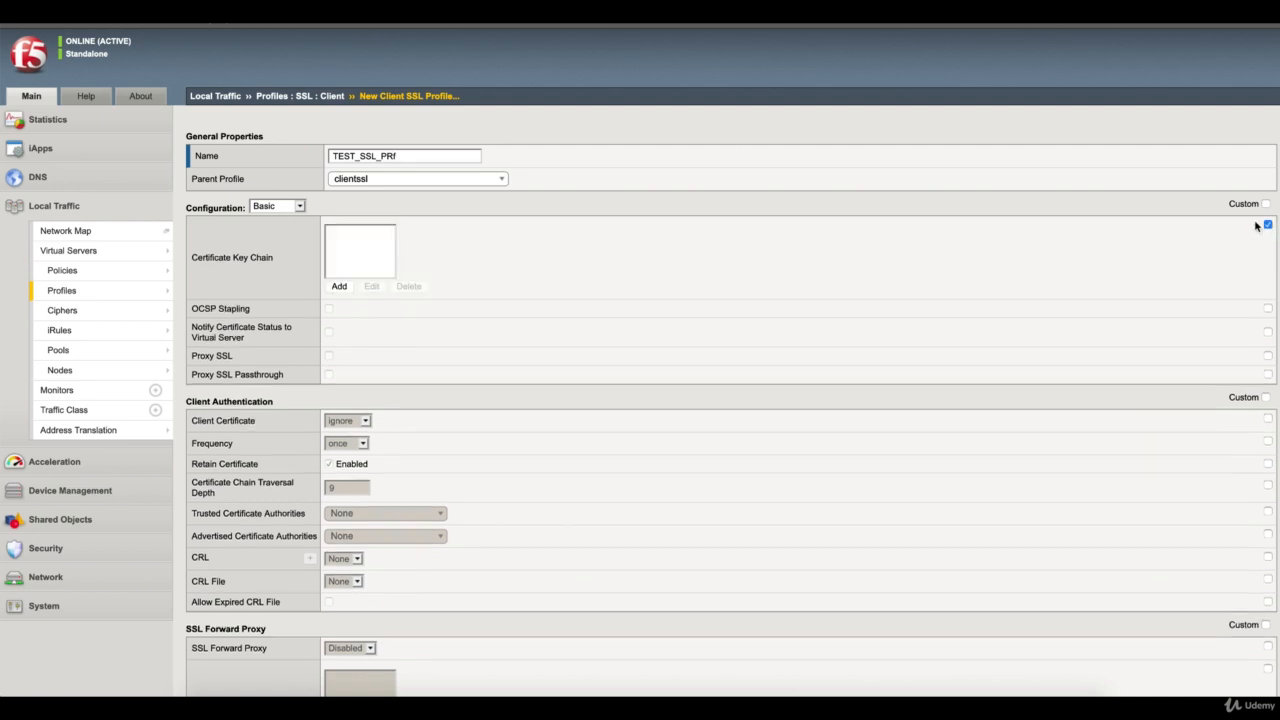
{"action": "left_click", "coordinate": [339, 286]}
{"action": "left_click", "coordinate": [486, 271]}
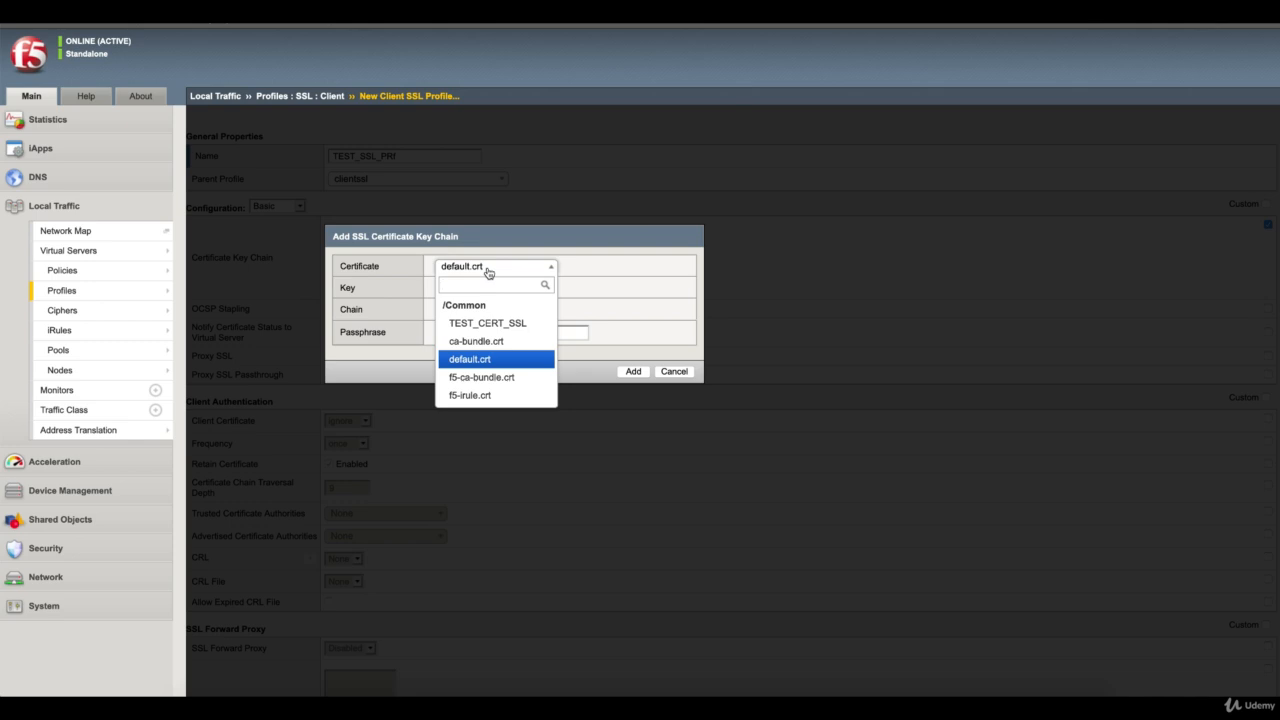
{"action": "left_click", "coordinate": [490, 323]}
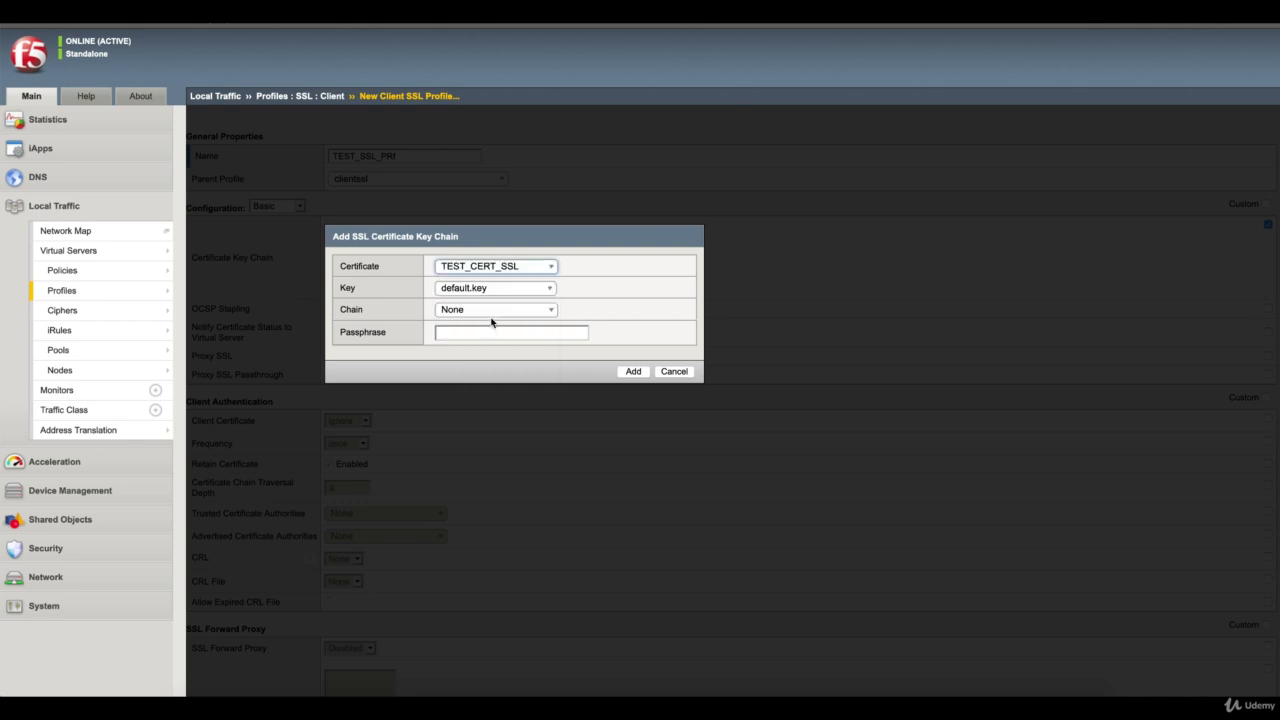
{"action": "left_click", "coordinate": [521, 290]}
{"action": "left_click", "coordinate": [516, 344]}
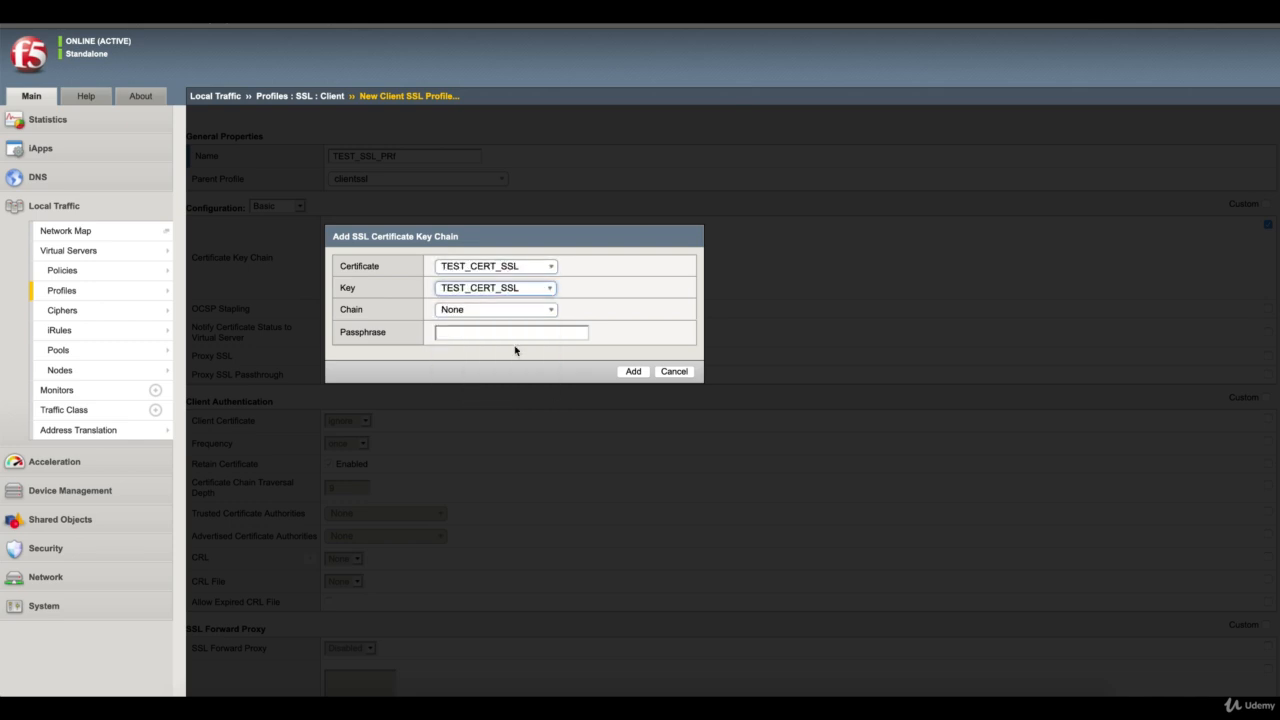
Add the key chain entry with TEST_CERT_SSL as its chain and no passphrase, and finish creating the client SSL profile
{"action": "left_click", "coordinate": [525, 312]}
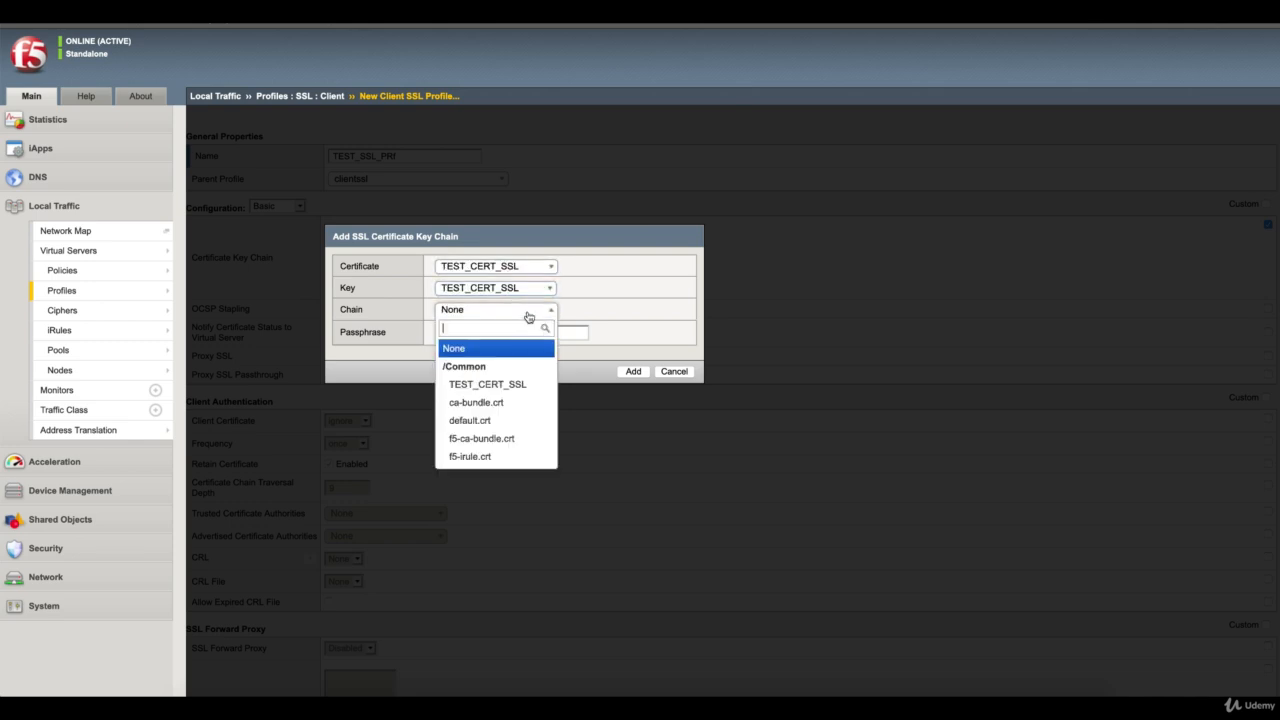
{"action": "left_click", "coordinate": [515, 383]}
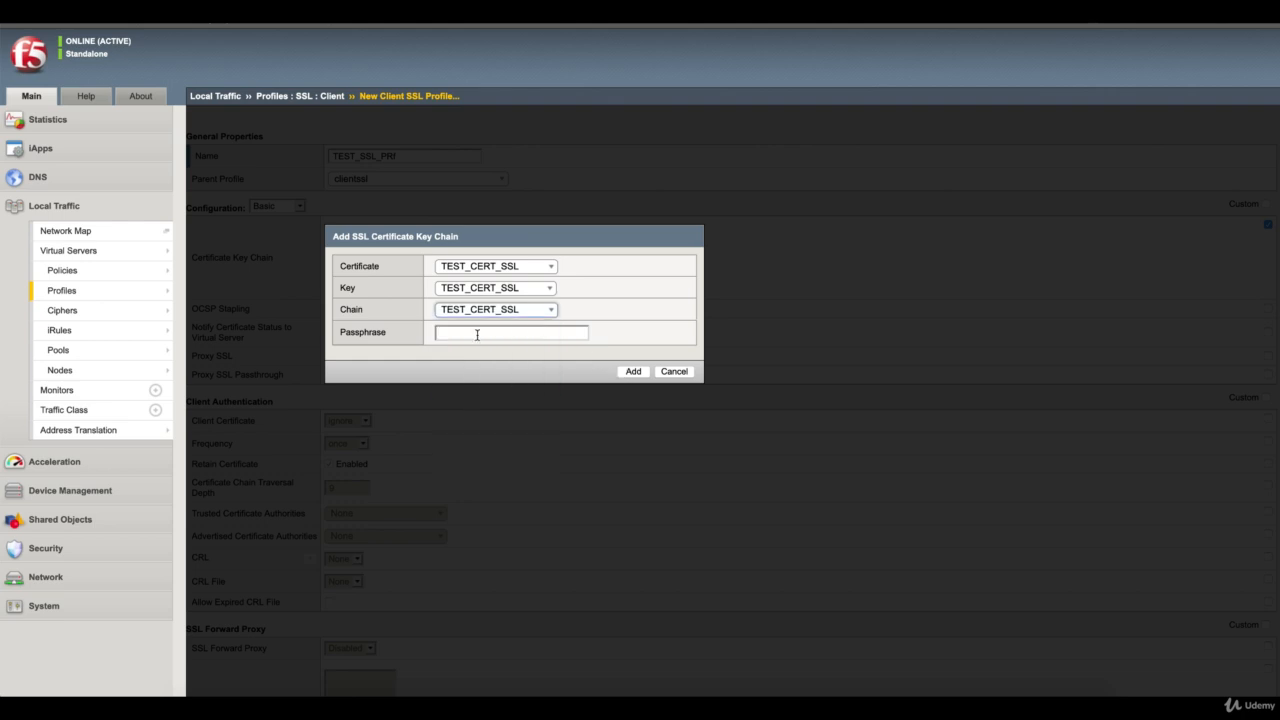
{"action": "left_click", "coordinate": [481, 338]}
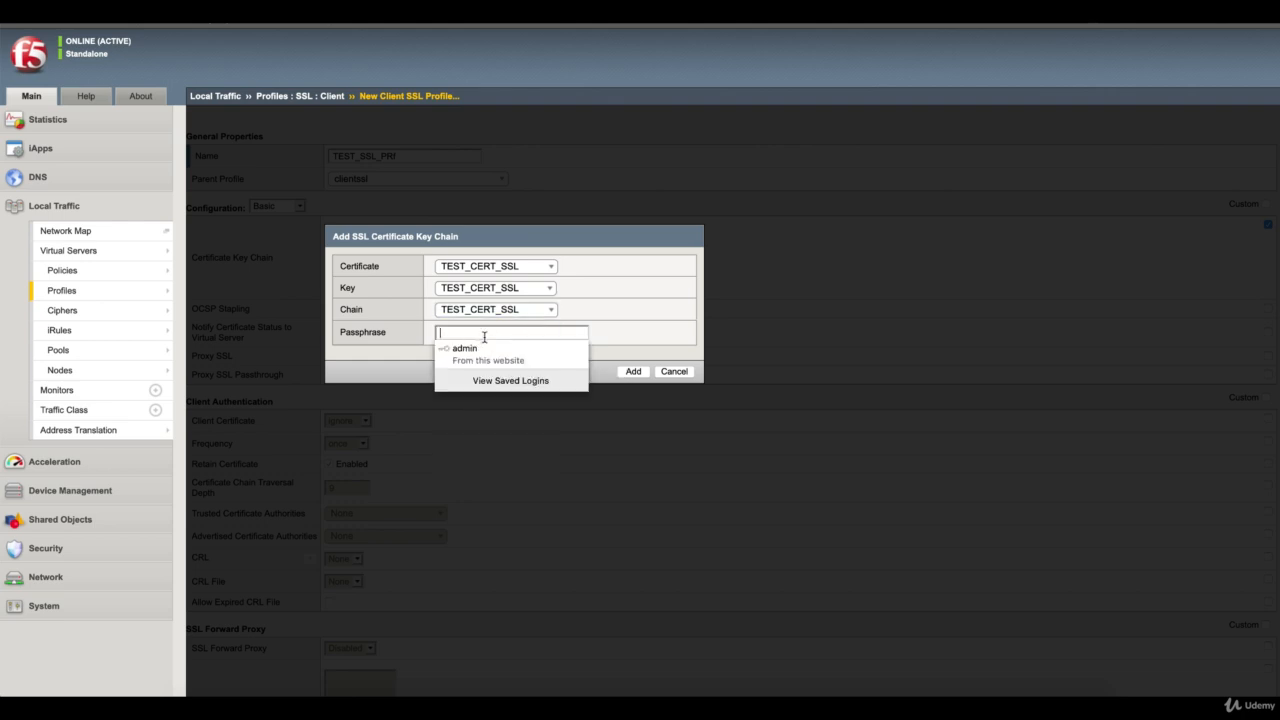
{"action": "left_click", "coordinate": [667, 341]}
{"action": "left_click", "coordinate": [634, 371]}
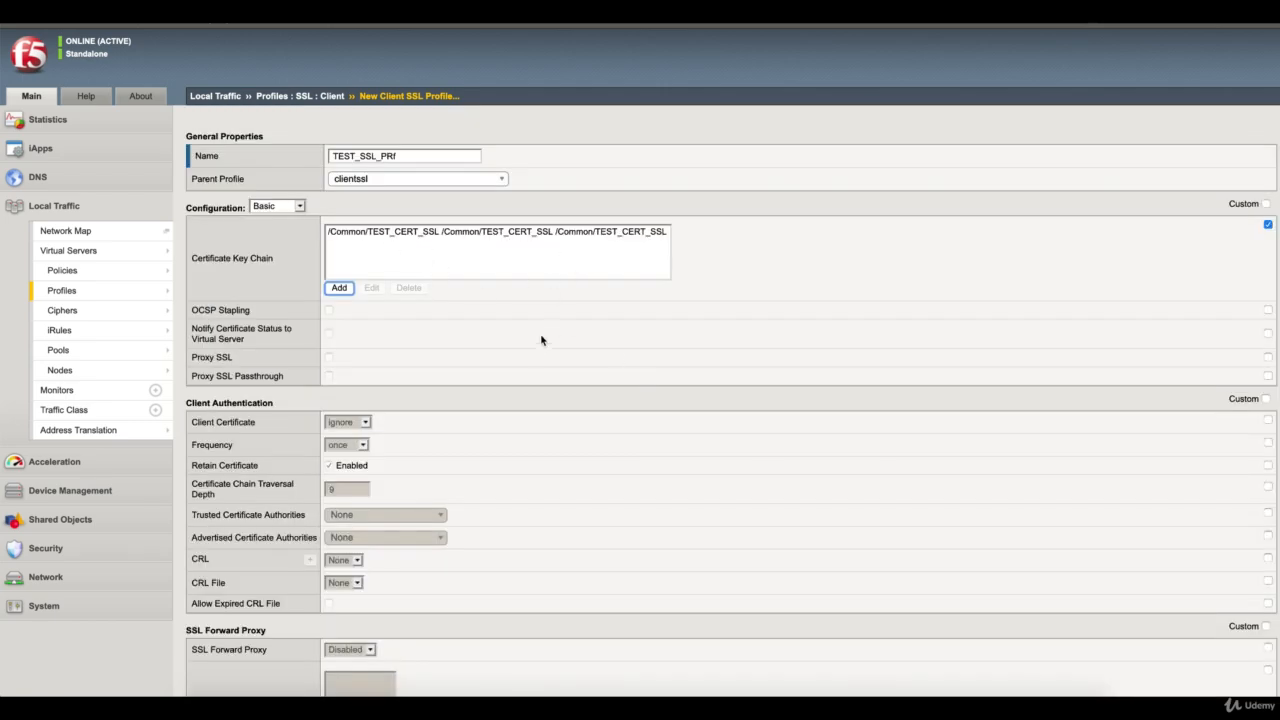
{"action": "scroll", "coordinate": [536, 345], "scroll_direction": "down", "scroll_amount": 6}
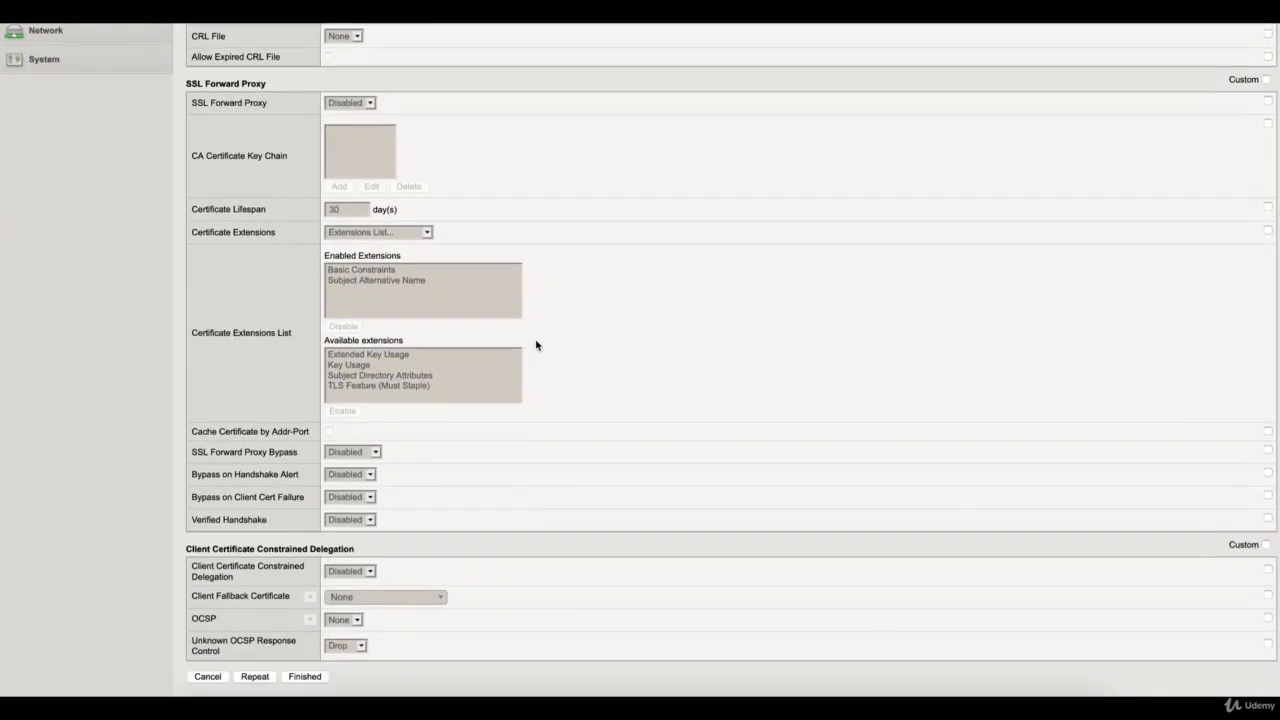
{"action": "left_click", "coordinate": [305, 677]}
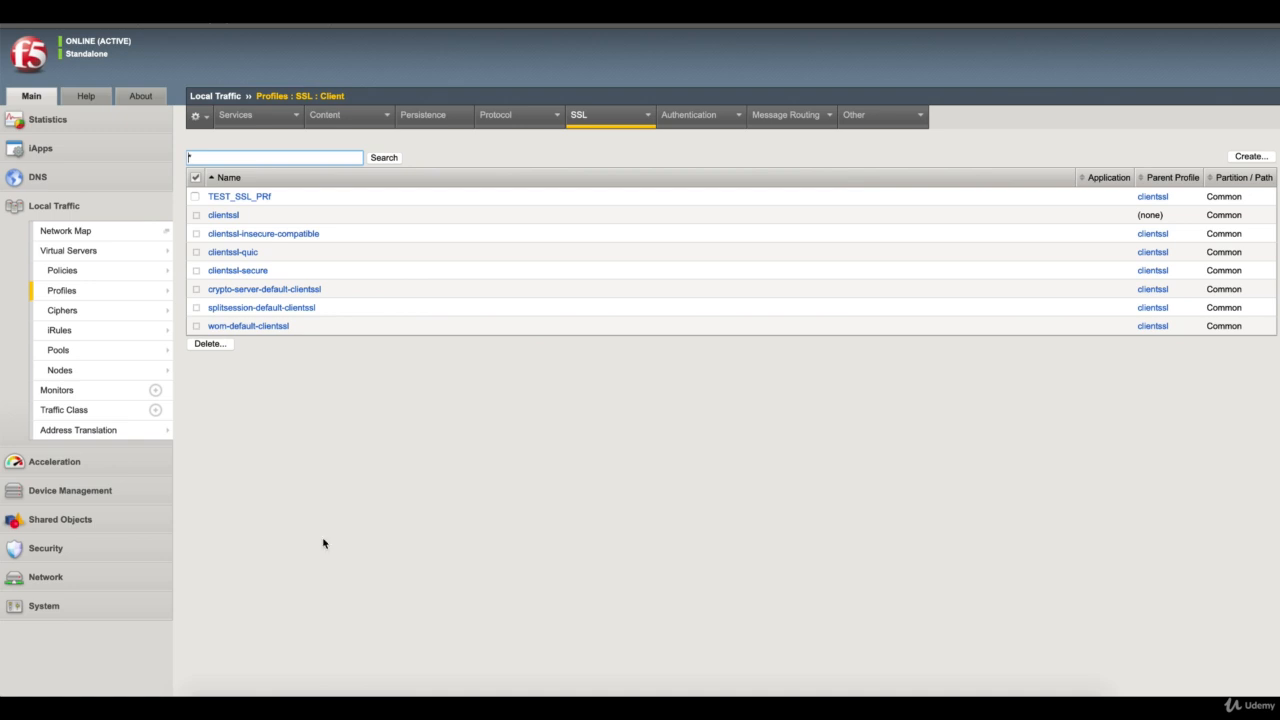
Open the virtual server VS_WA1 from the virtual server list and set its service port to 443
{"action": "mouse_move", "coordinate": [148, 260]}
{"action": "left_click", "coordinate": [208, 251]}
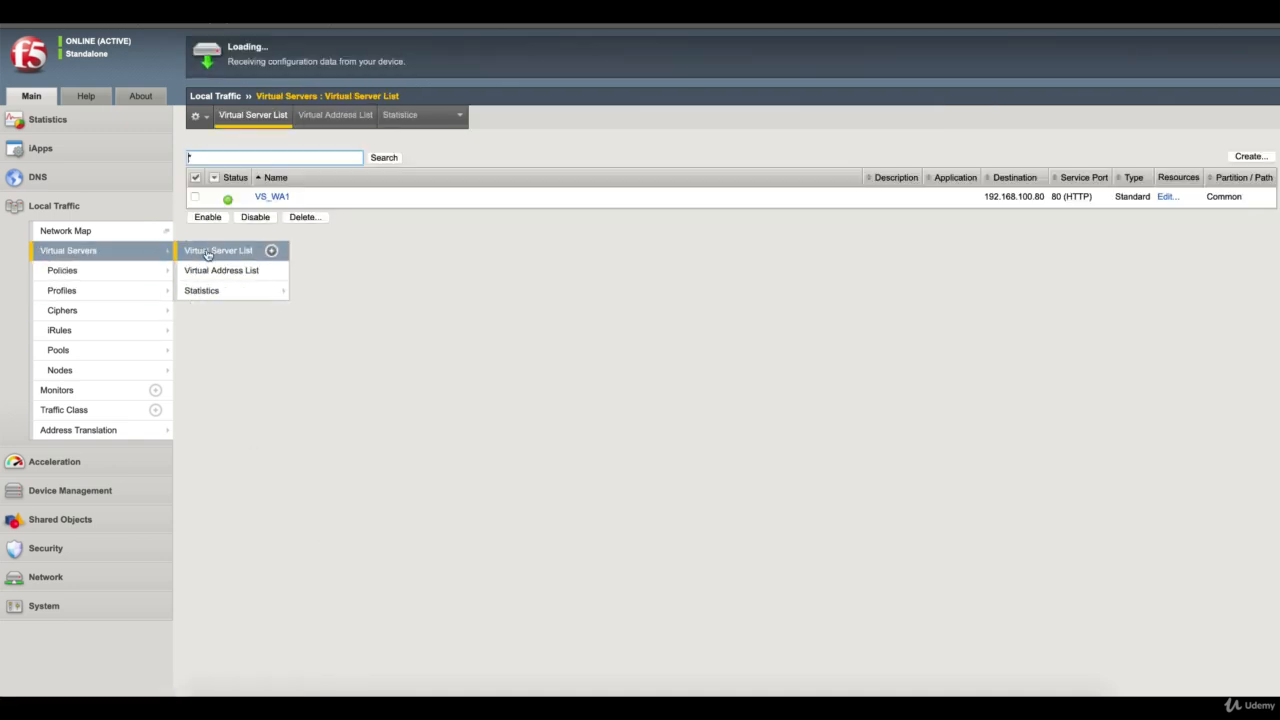
{"action": "left_click", "coordinate": [276, 197]}
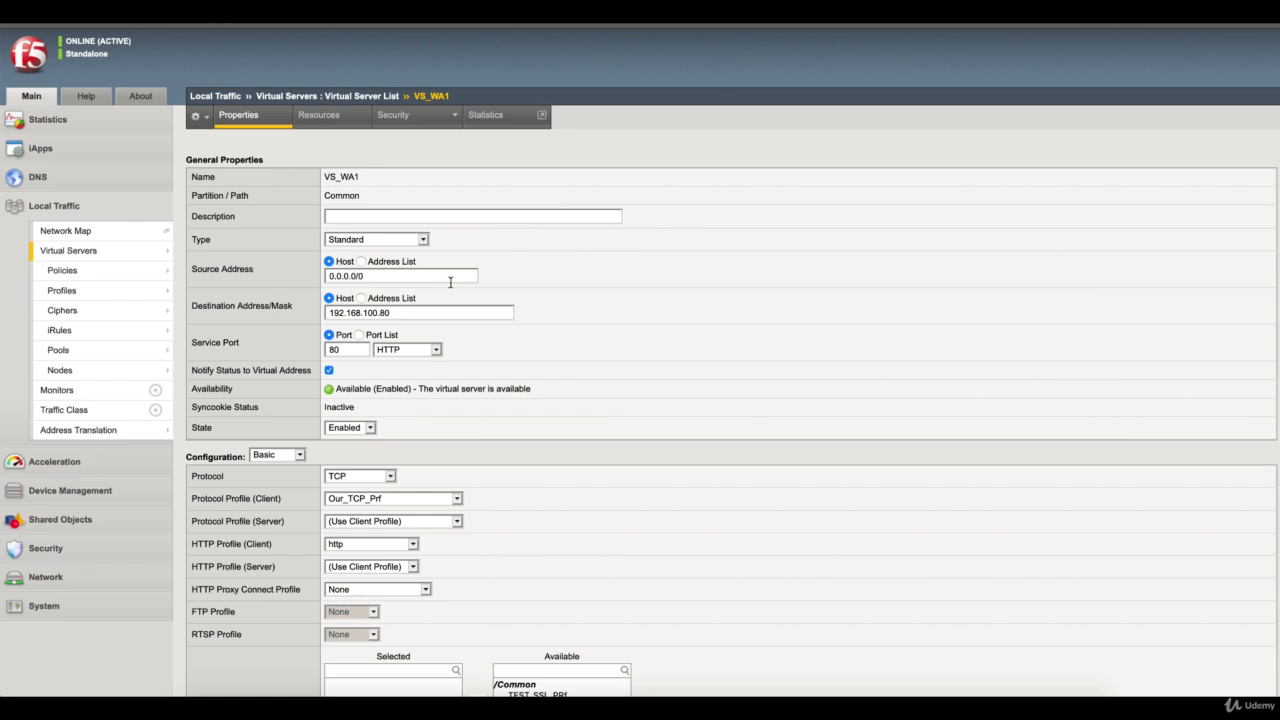
{"action": "left_click", "coordinate": [355, 349]}
{"action": "left_click_drag", "start_coordinate": [355, 349], "coordinate": [318, 353]}
{"action": "type", "text": "443"}
{"action": "left_click", "coordinate": [535, 359]}
Assign TEST_SSL_PRf as the client SSL profile of VS_WA1 and update the virtual server
{"action": "scroll", "coordinate": [535, 359], "scroll_direction": "down", "scroll_amount": 3}
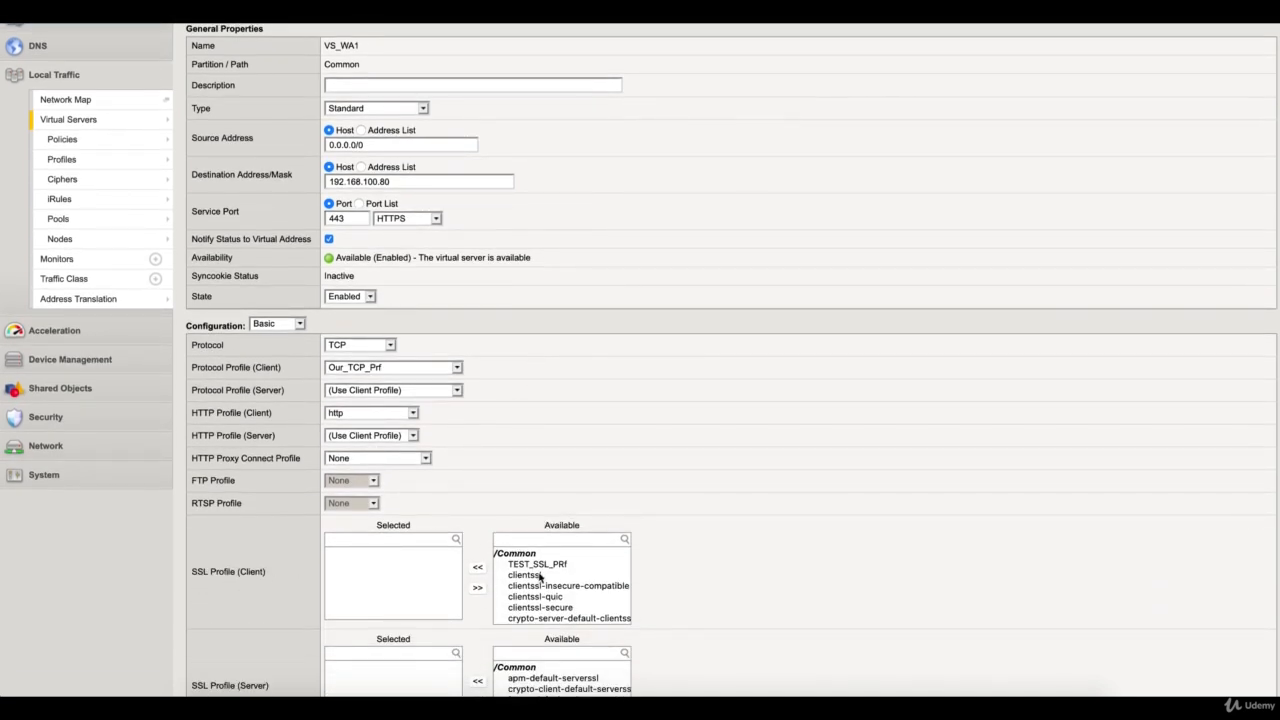
{"action": "left_click", "coordinate": [538, 564]}
{"action": "left_click", "coordinate": [478, 567]}
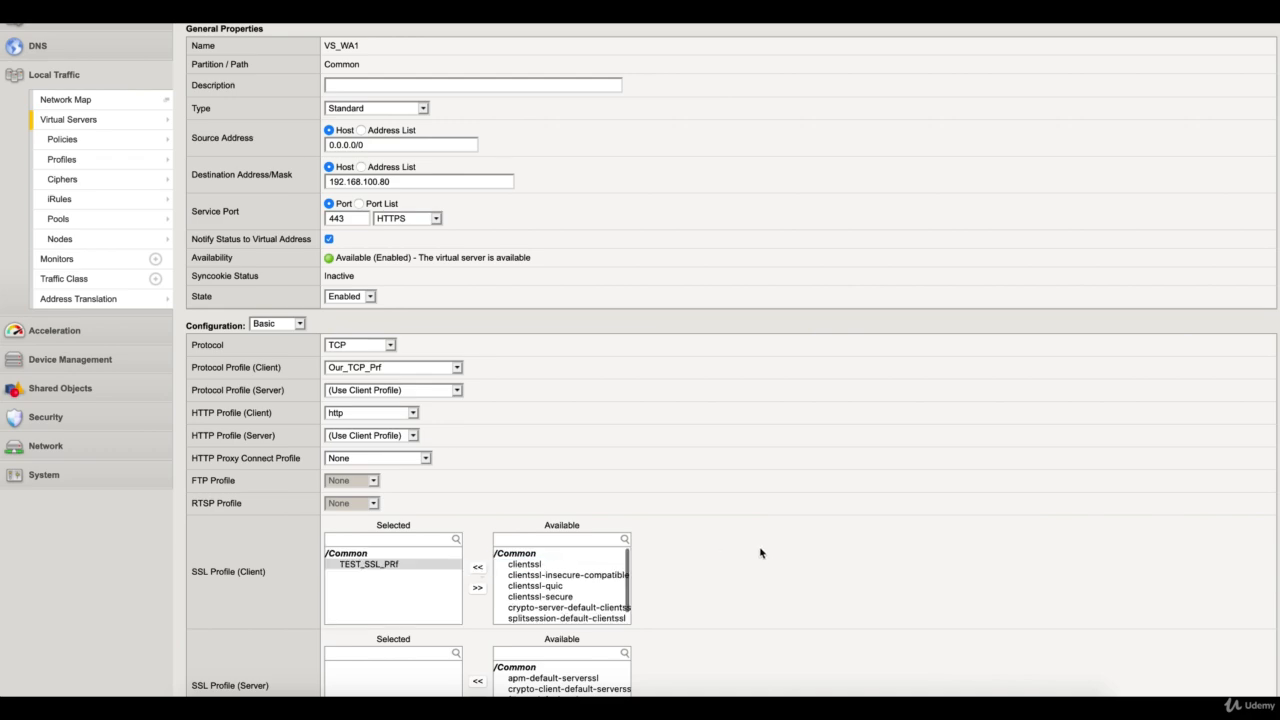
{"action": "scroll", "coordinate": [762, 556], "scroll_direction": "down", "scroll_amount": 6}
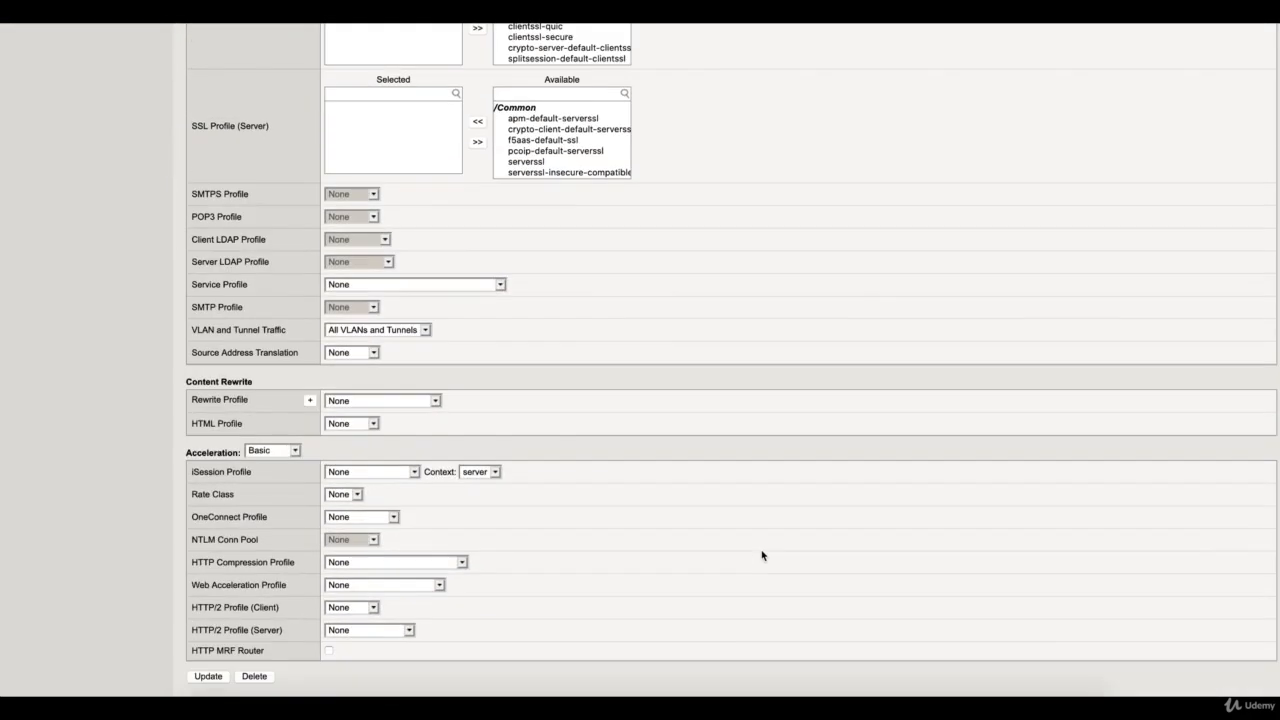
{"action": "left_click", "coordinate": [208, 676]}
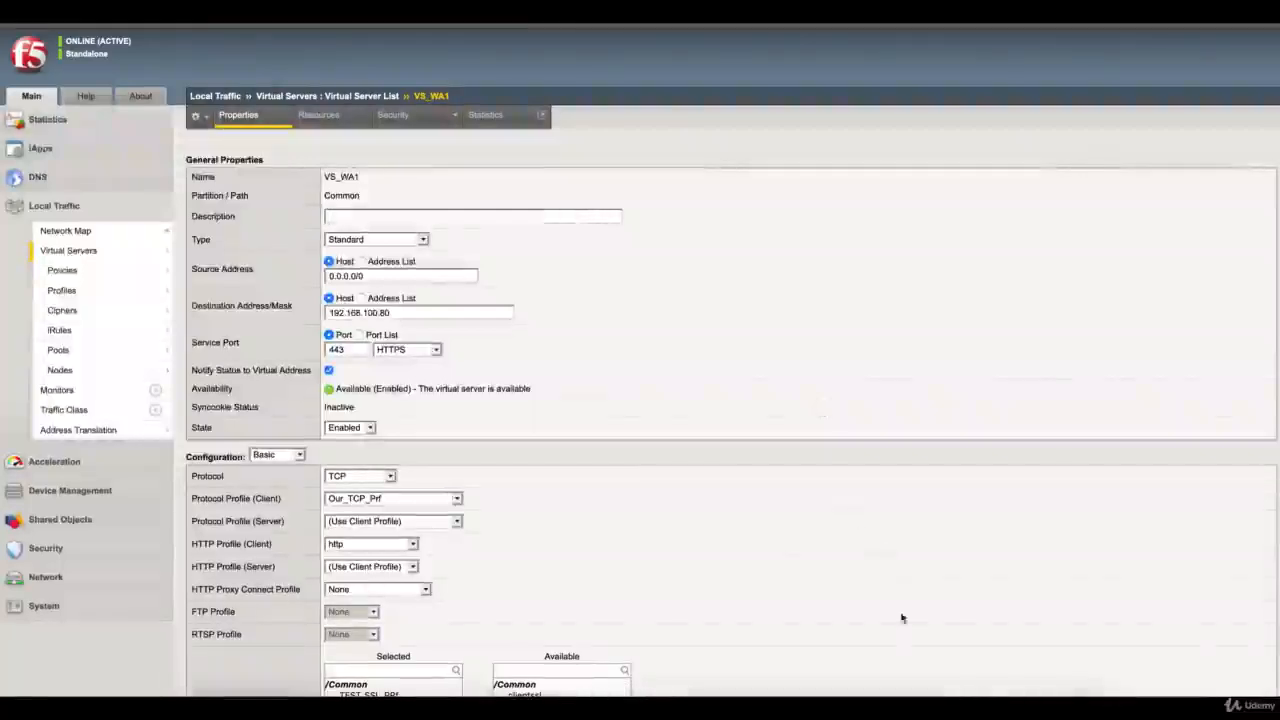
Switch to the Windows client machine, start Firefox and open a private browsing window
{"action": "left_click", "coordinate": [938, 708]}
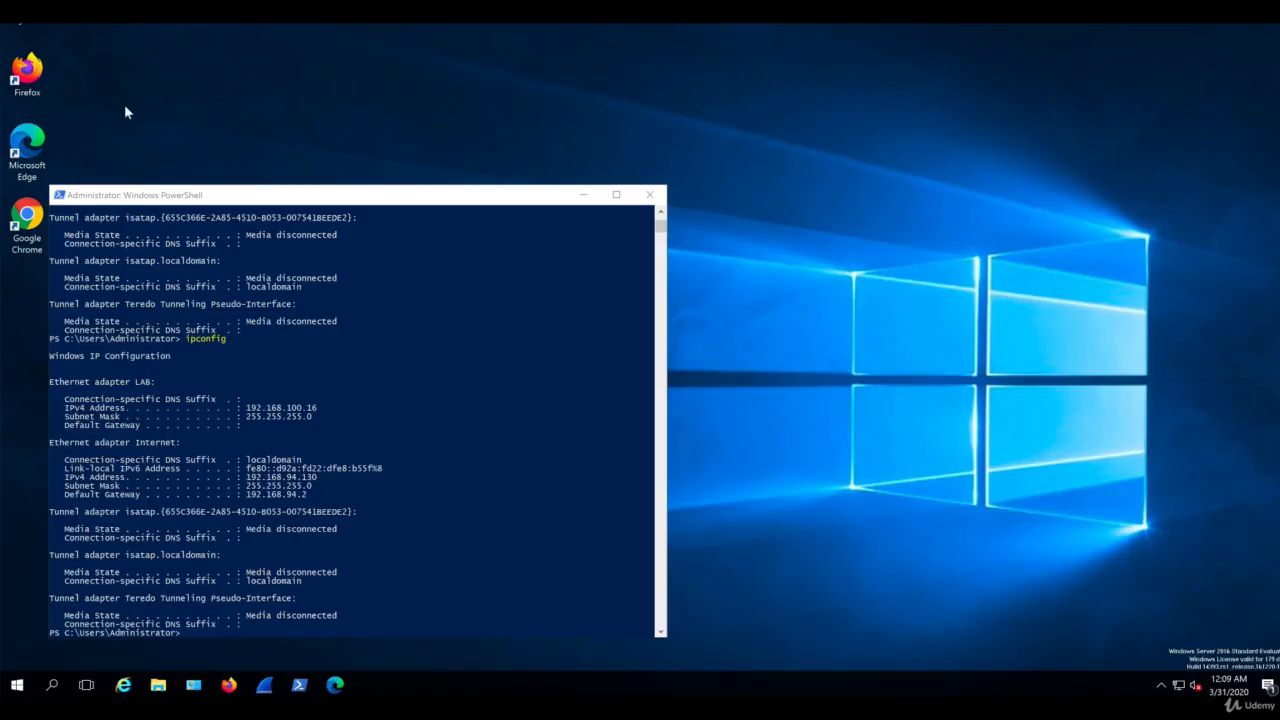
{"action": "double_click", "coordinate": [27, 70]}
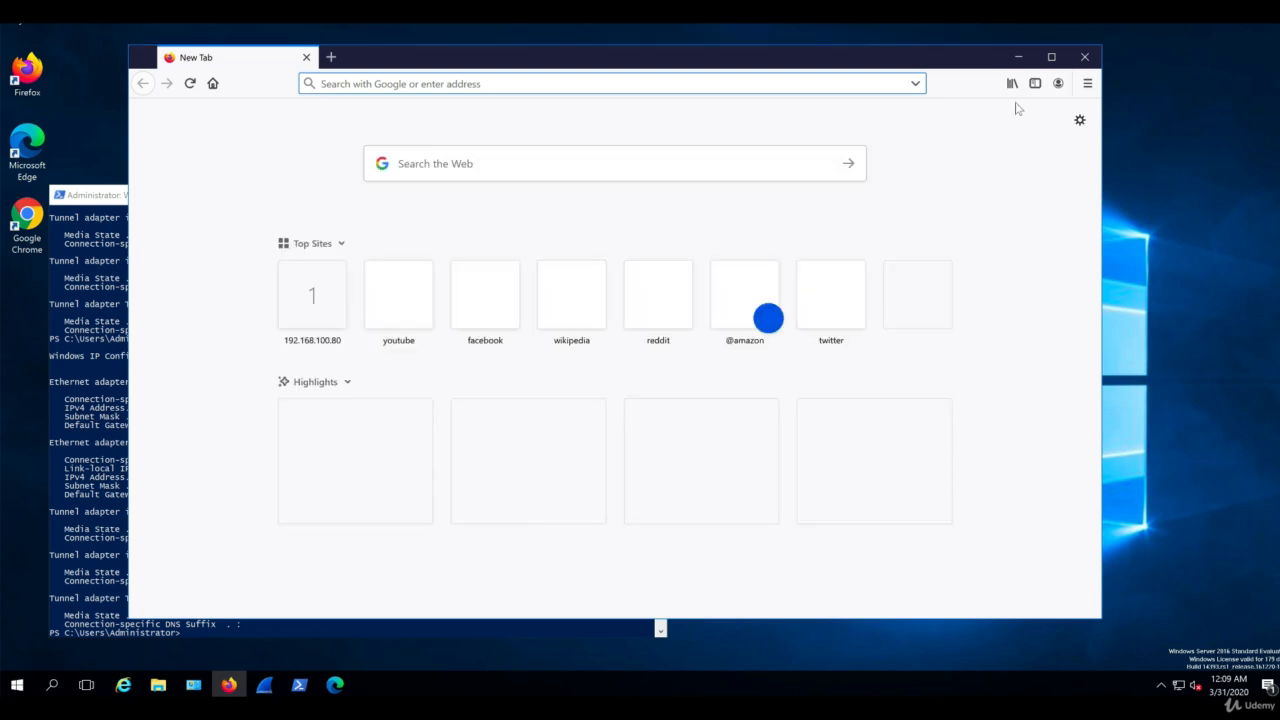
{"action": "left_click", "coordinate": [1087, 83]}
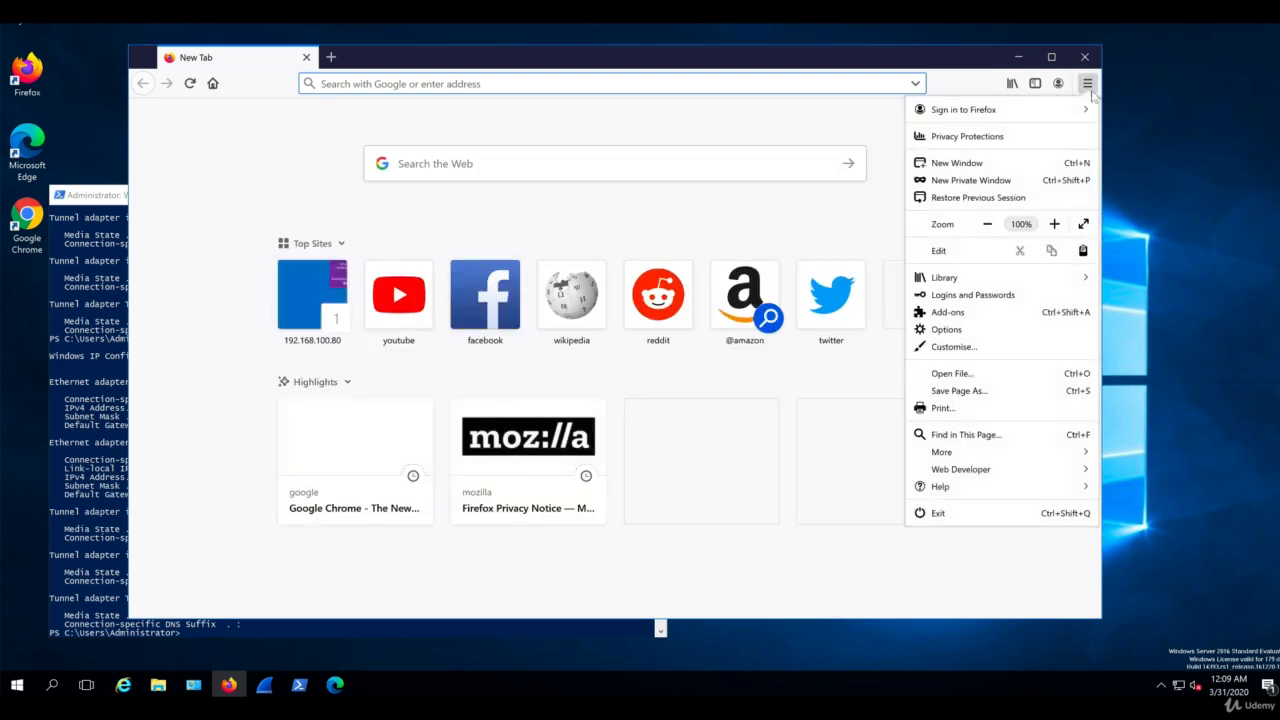
{"action": "left_click", "coordinate": [1001, 182]}
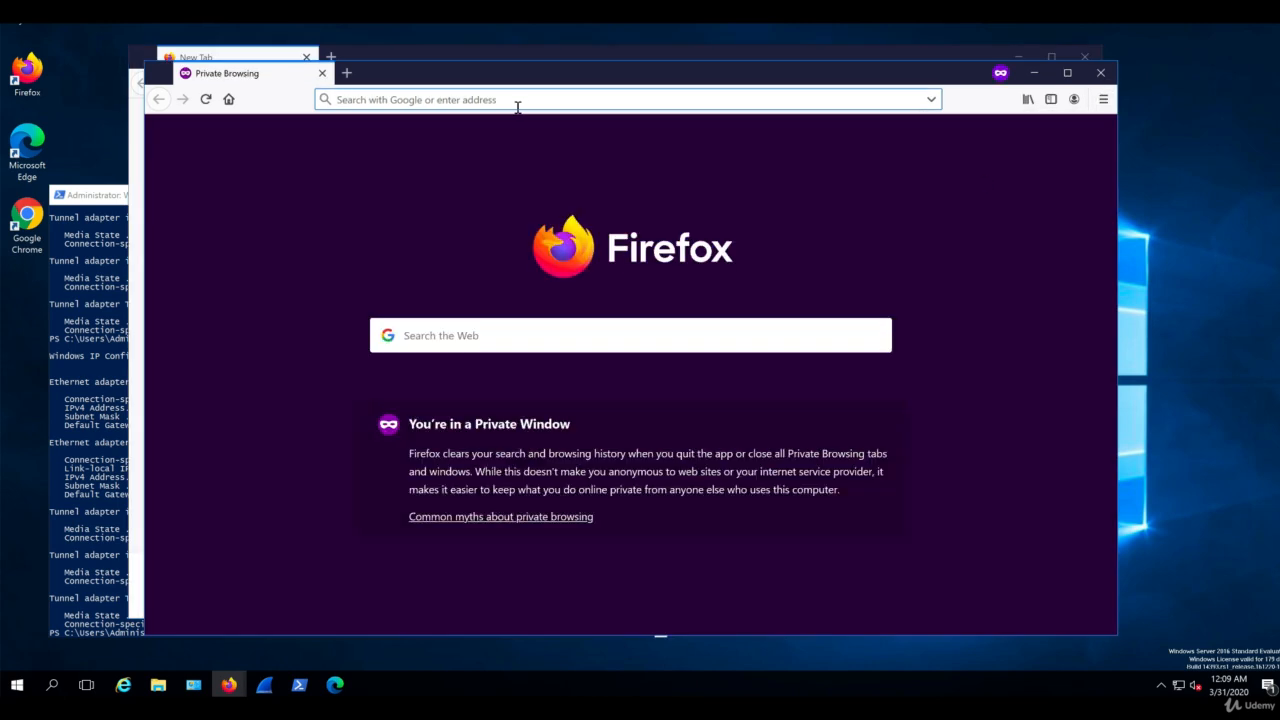
{"action": "type", "text": "http"}
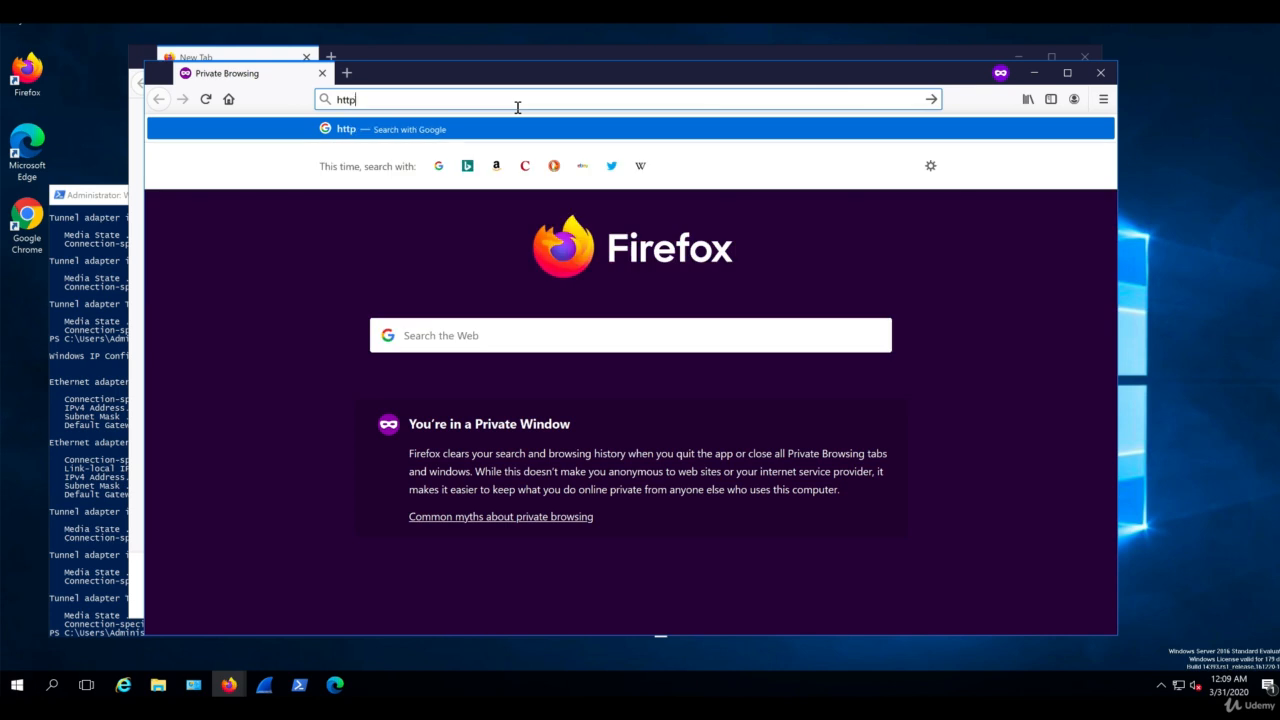
{"action": "type", "text": "s://19"}
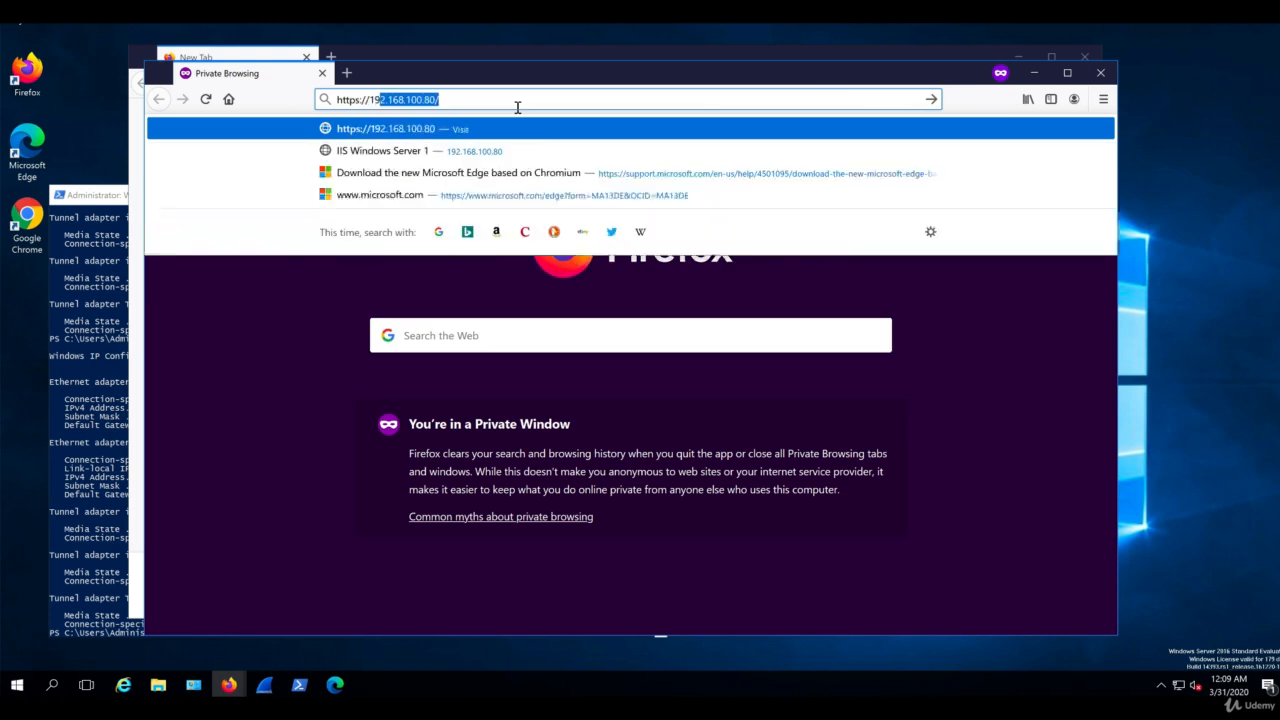
{"action": "type", "text": "2.168.100.80"}
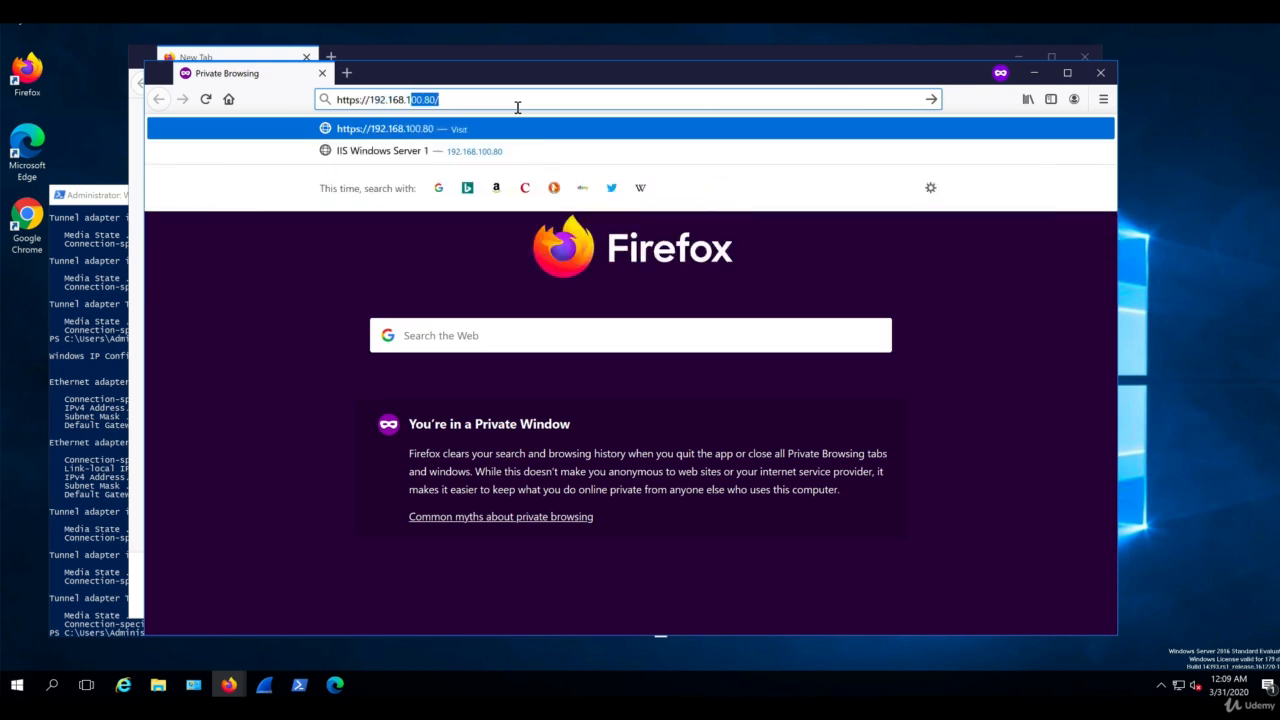
{"action": "key", "text": "Return"}
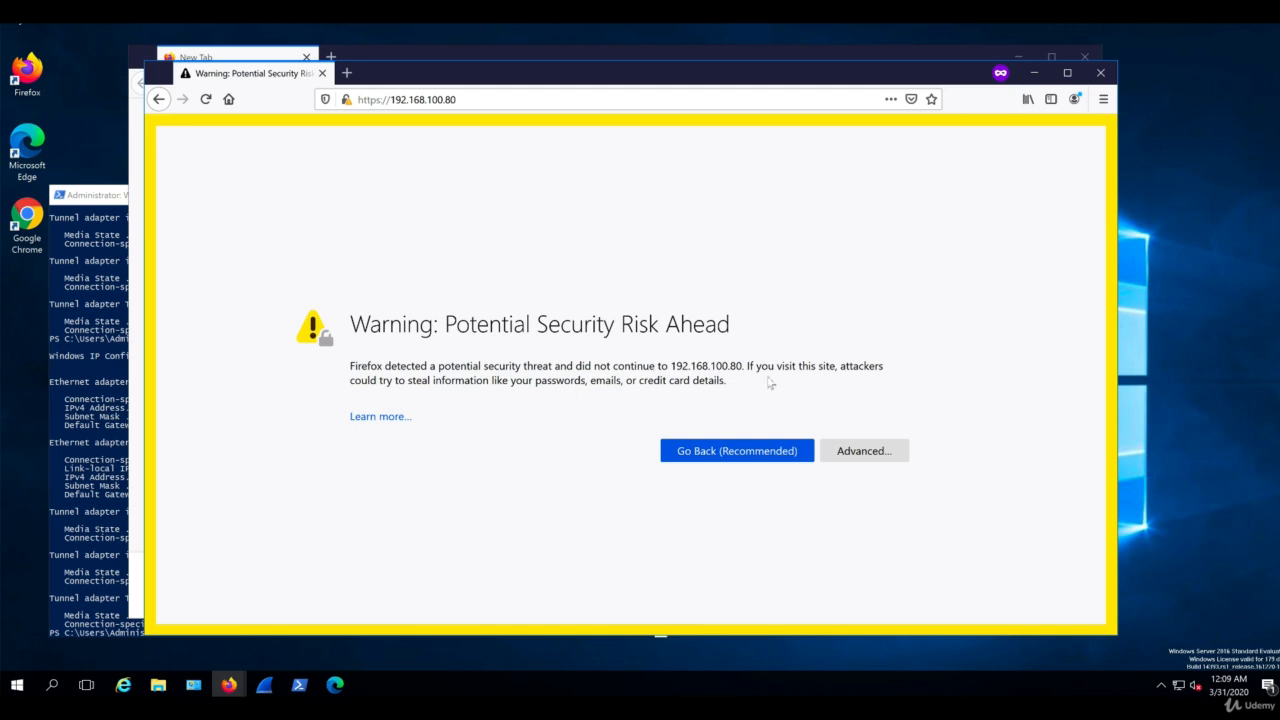
{"action": "left_click", "coordinate": [864, 451]}
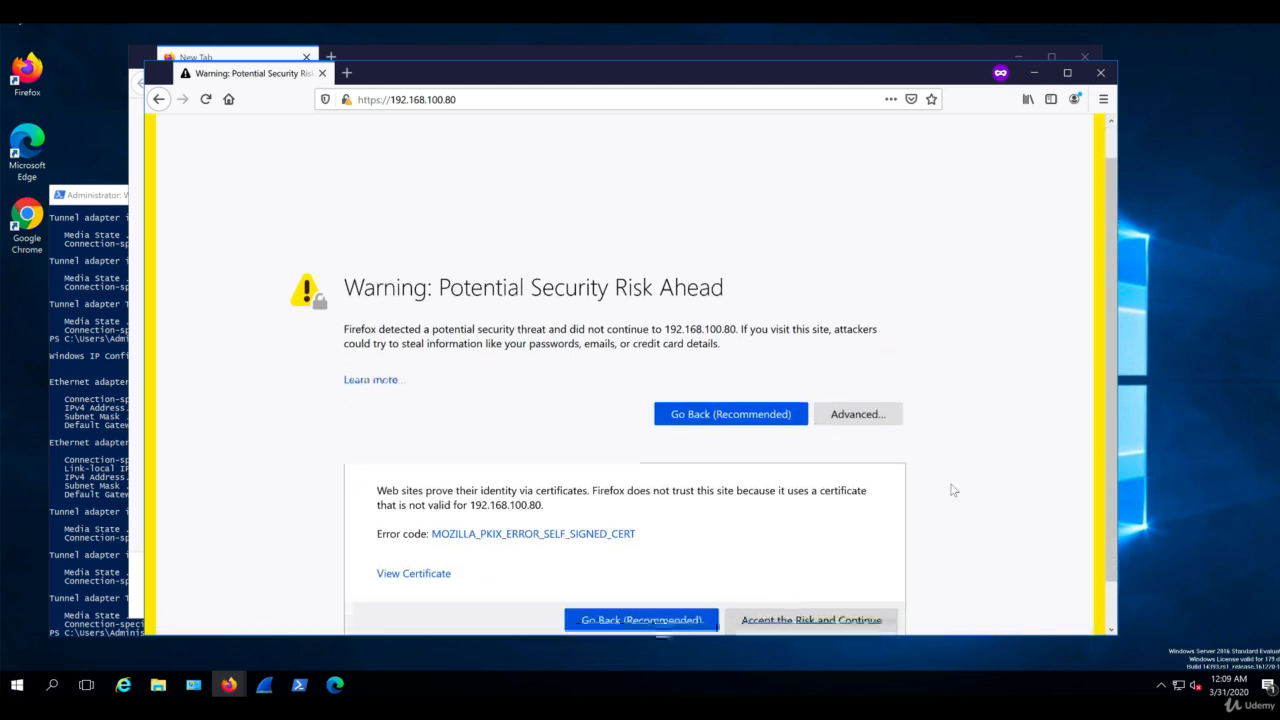
{"action": "left_click", "coordinate": [845, 573]}
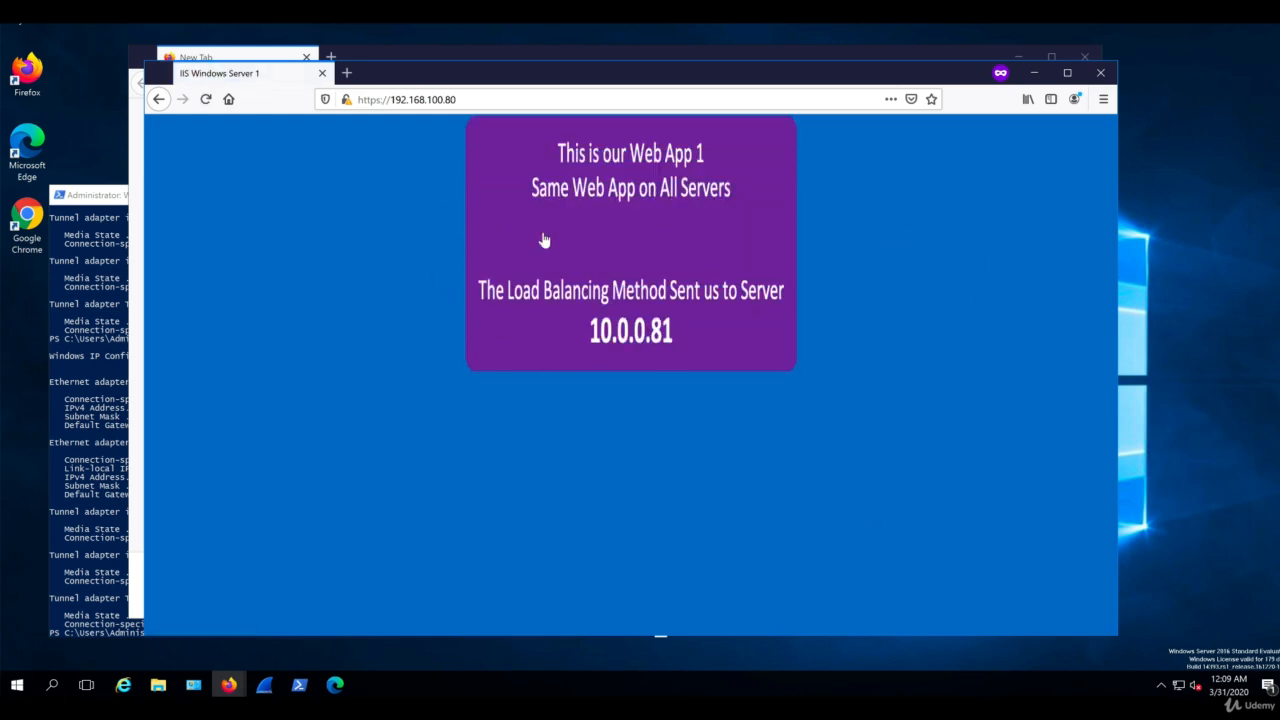
Open the detailed security information for the site and examine who verified its certificate
{"action": "left_click", "coordinate": [346, 100]}
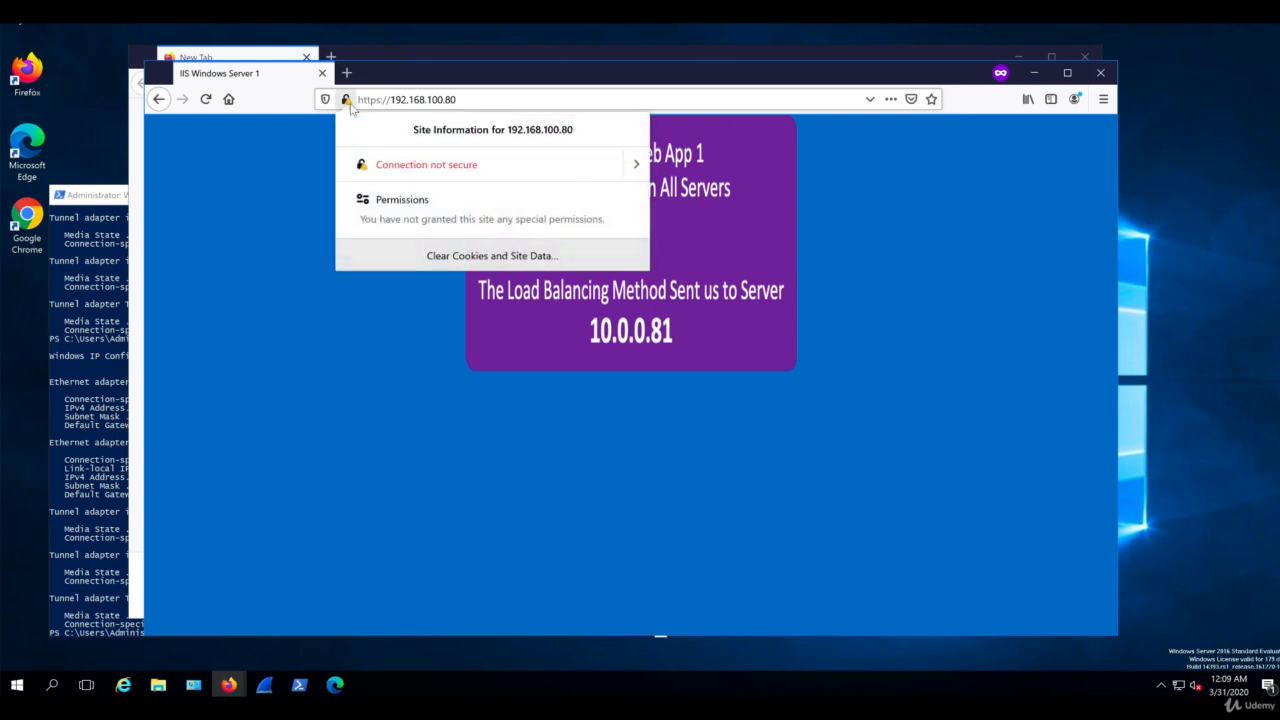
{"action": "left_click", "coordinate": [637, 168]}
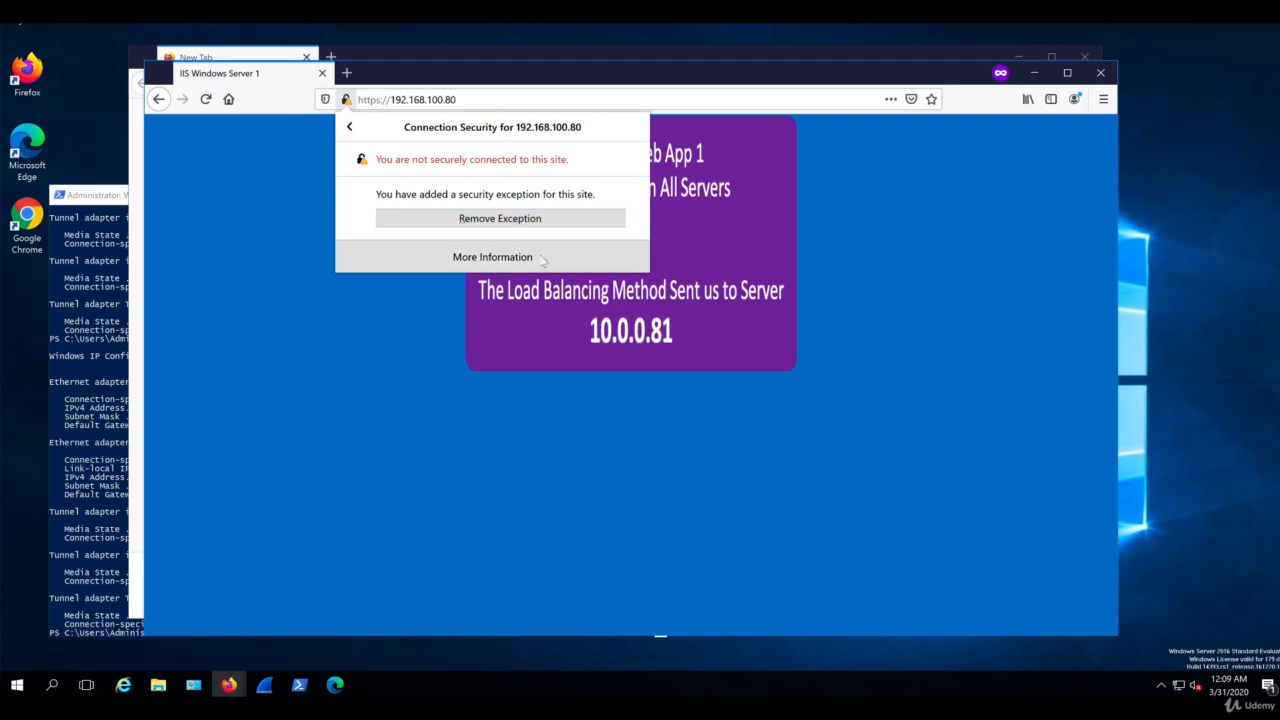
{"action": "left_click", "coordinate": [495, 258]}
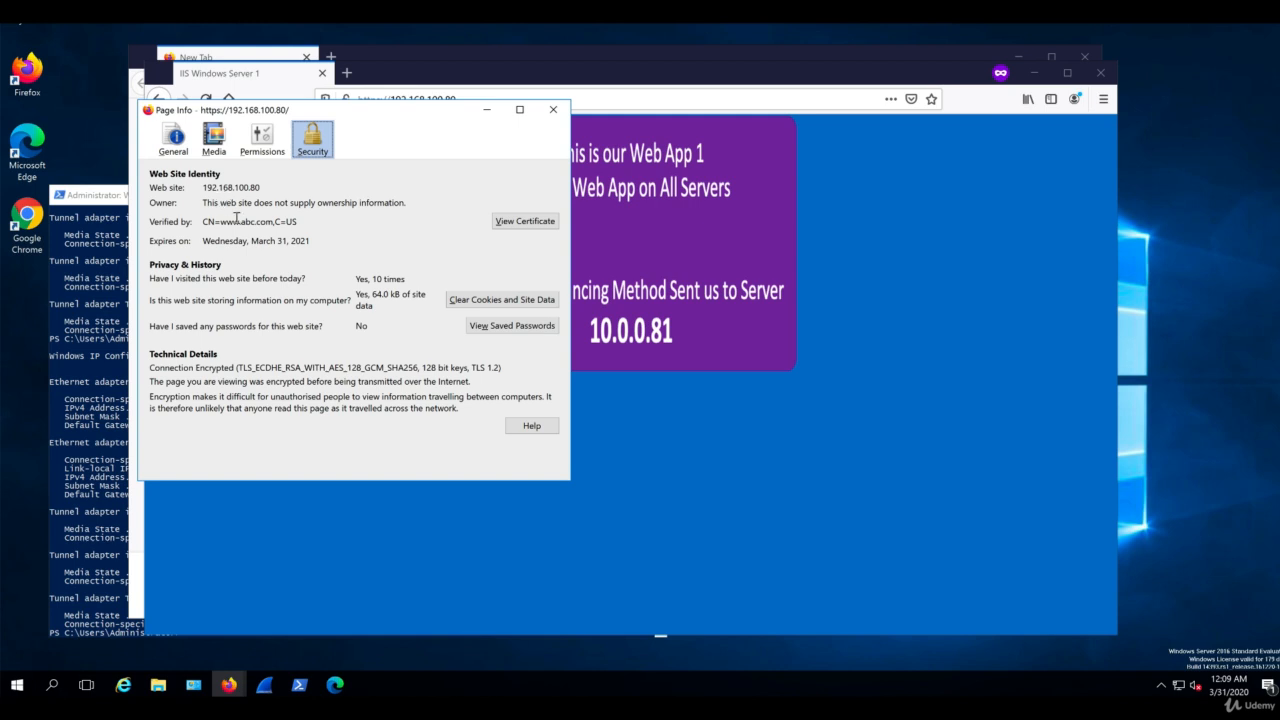
{"action": "left_click_drag", "start_coordinate": [220, 221], "coordinate": [310, 222]}
View the site's full certificate, review its subject, issuer, validity and key details, and close it
{"action": "left_click", "coordinate": [524, 221]}
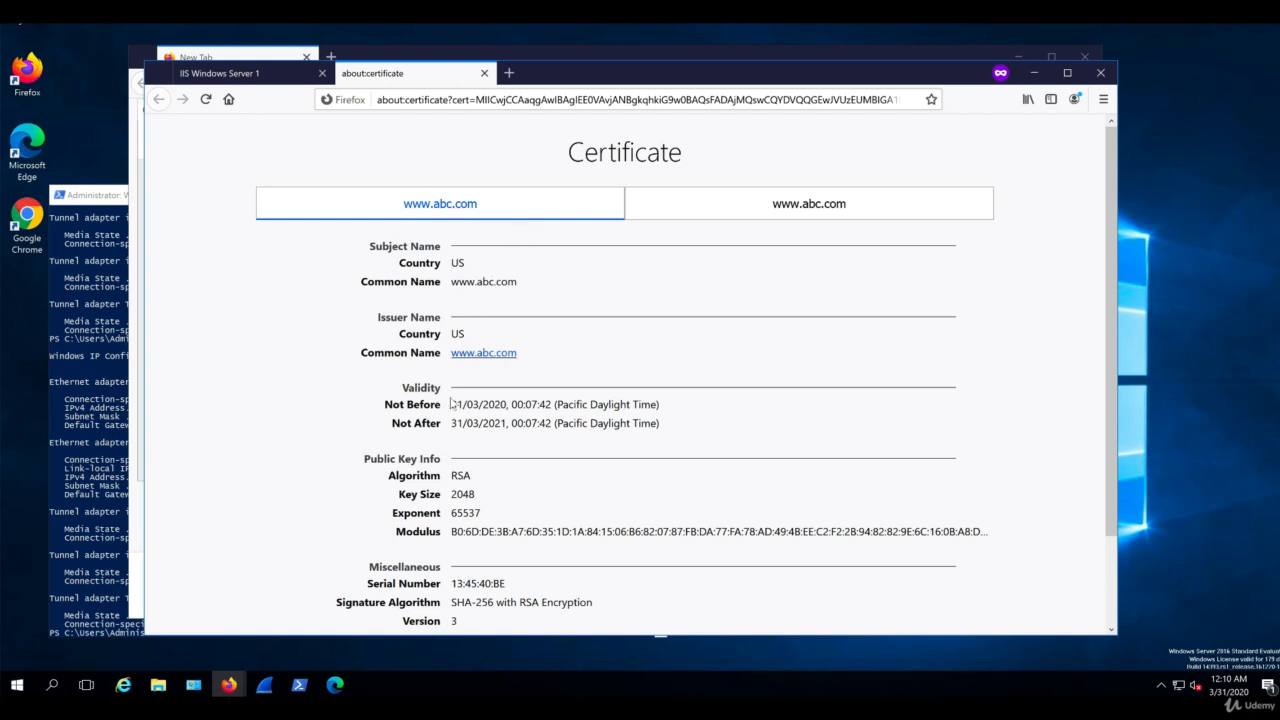
{"action": "scroll", "coordinate": [437, 452], "scroll_direction": "down", "scroll_amount": 2}
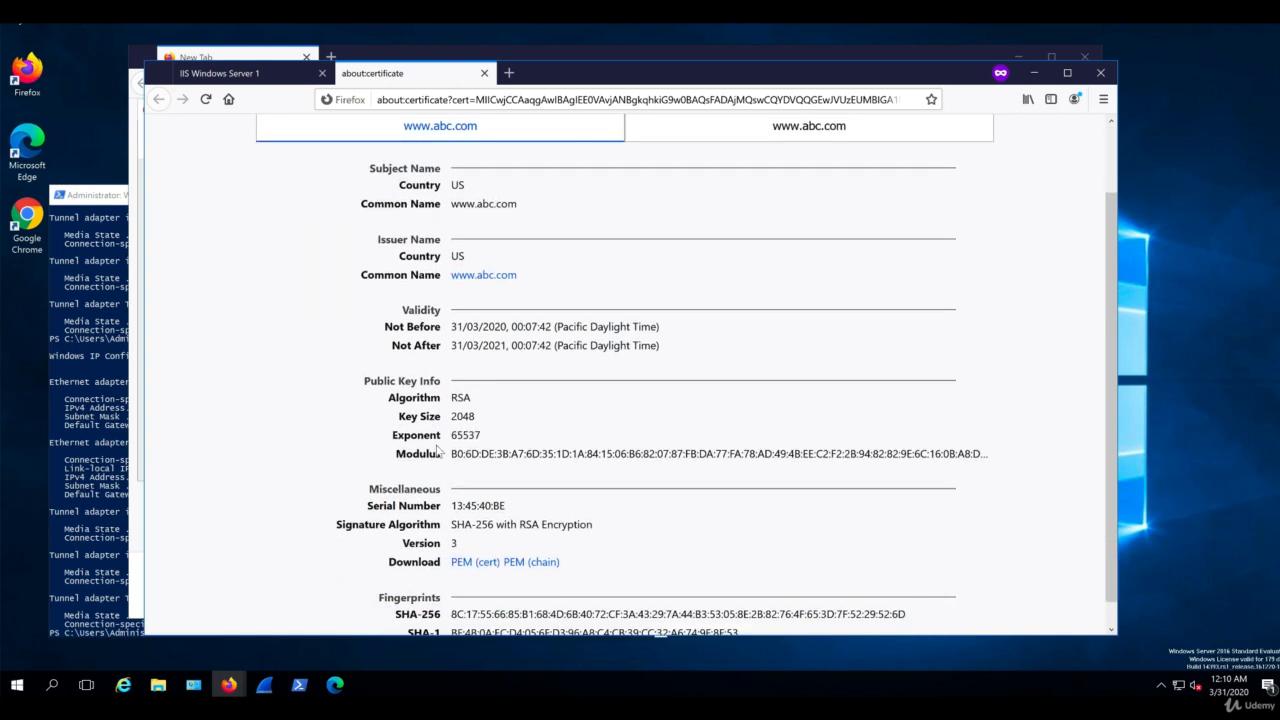
{"action": "scroll", "coordinate": [437, 452], "scroll_direction": "down", "scroll_amount": 1}
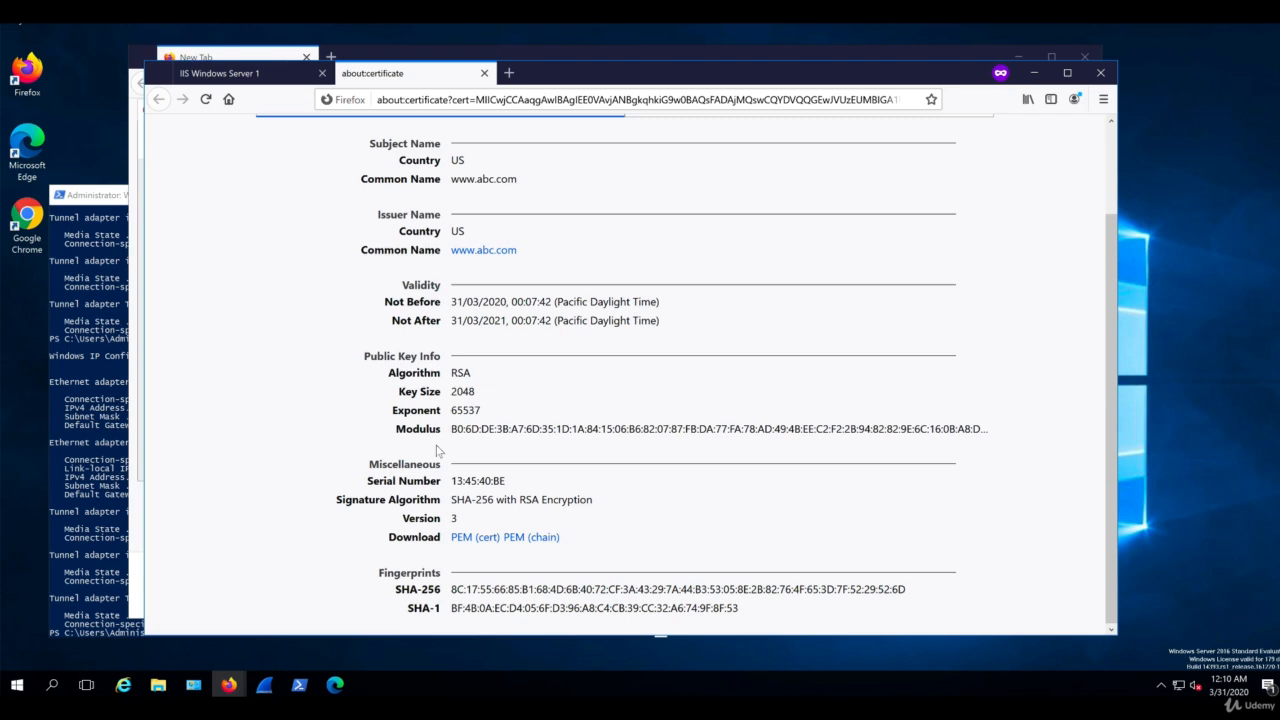
{"action": "scroll", "coordinate": [437, 452], "scroll_direction": "up", "scroll_amount": 3}
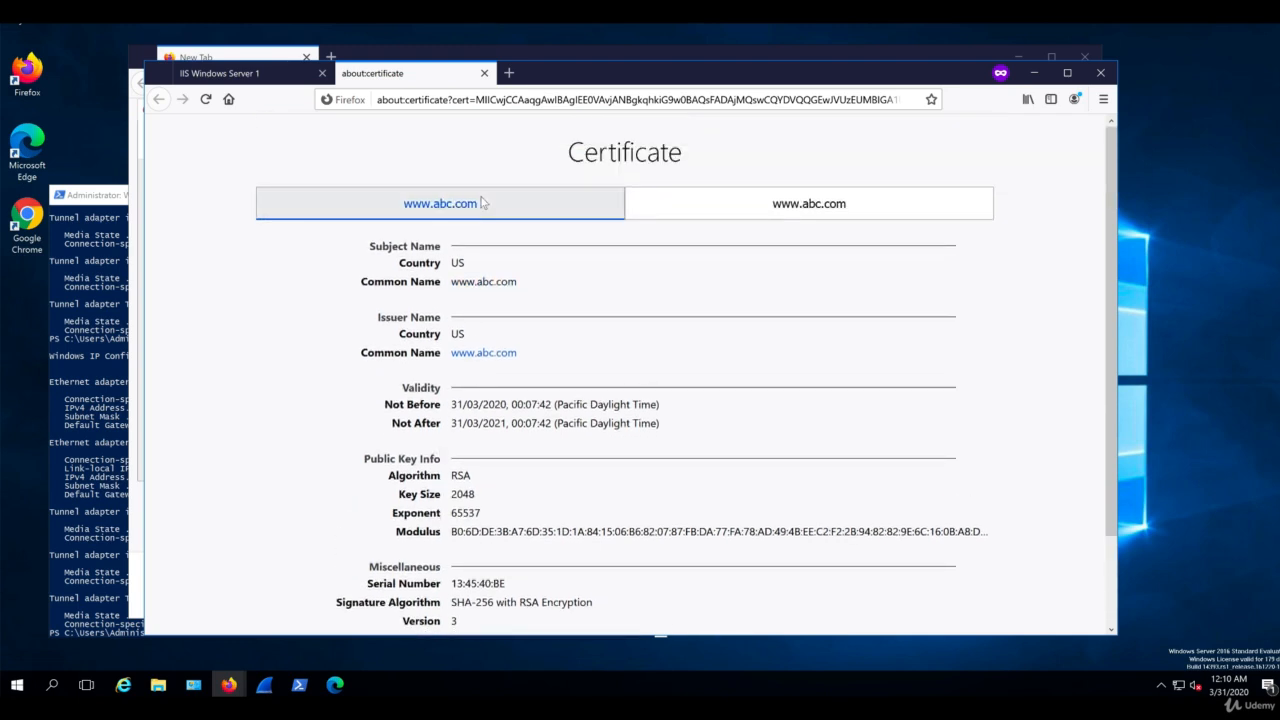
{"action": "left_click", "coordinate": [485, 74]}
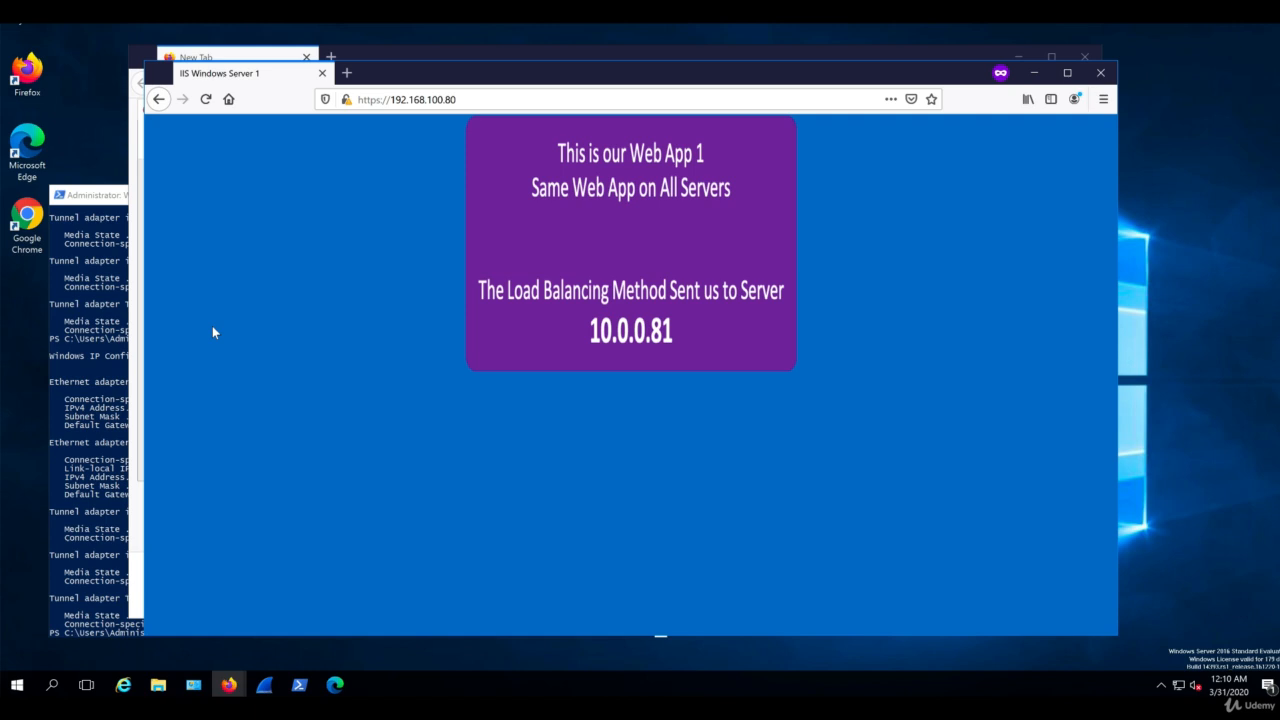
Bring the PowerShell window to the foreground
{"action": "left_click", "coordinate": [113, 330]}
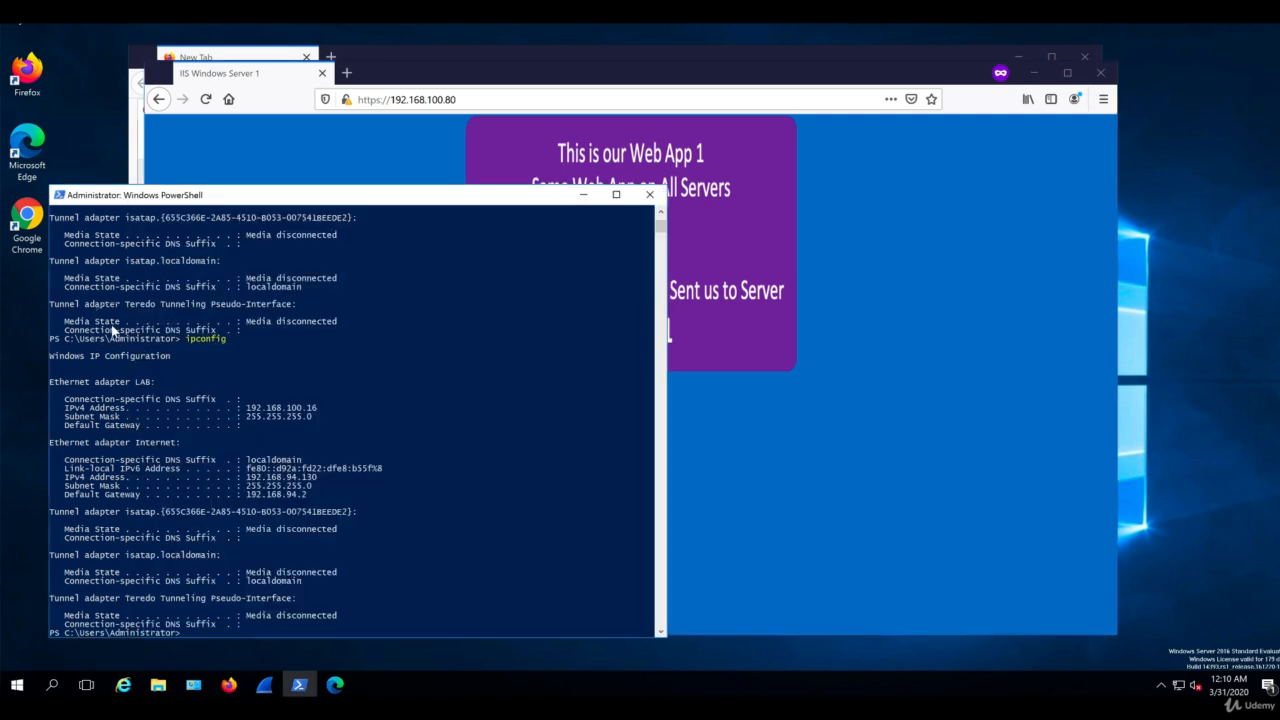